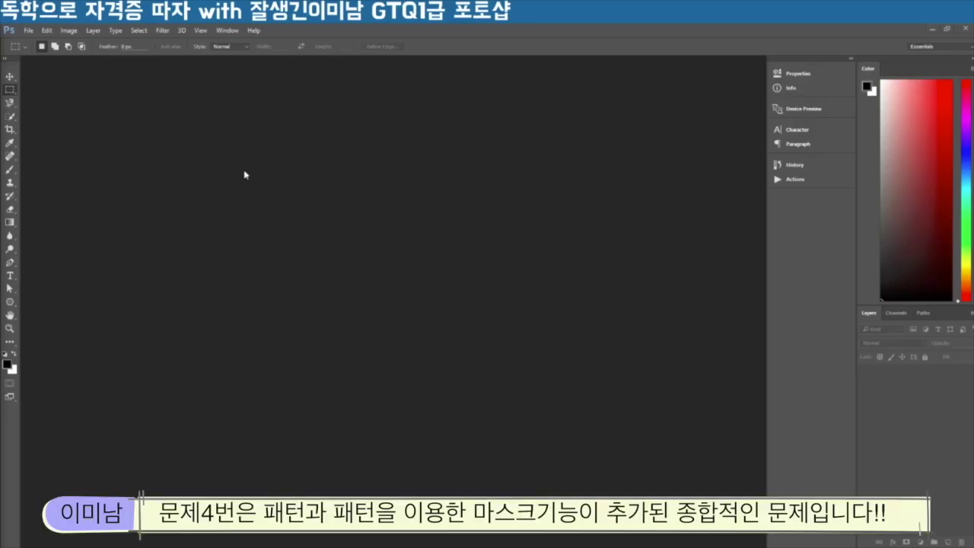
# Create a new blank document 100 × 100 pixels at 72 pixels/inch with a white background and fit it to the window.
pyautogui.click(29, 32)
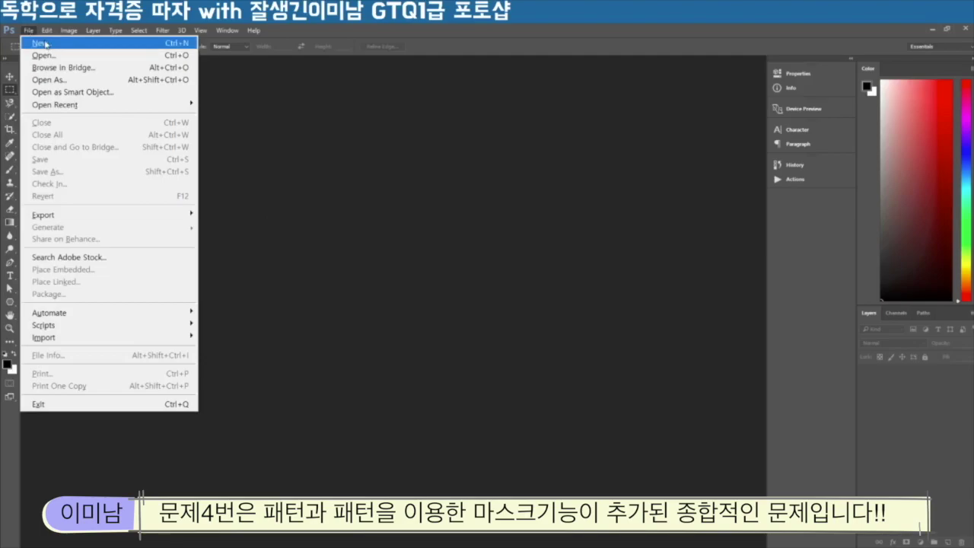
pyautogui.click(46, 44)
pyautogui.moveTo(142, 152); pyautogui.dragTo(119, 153)
pyautogui.write('100')
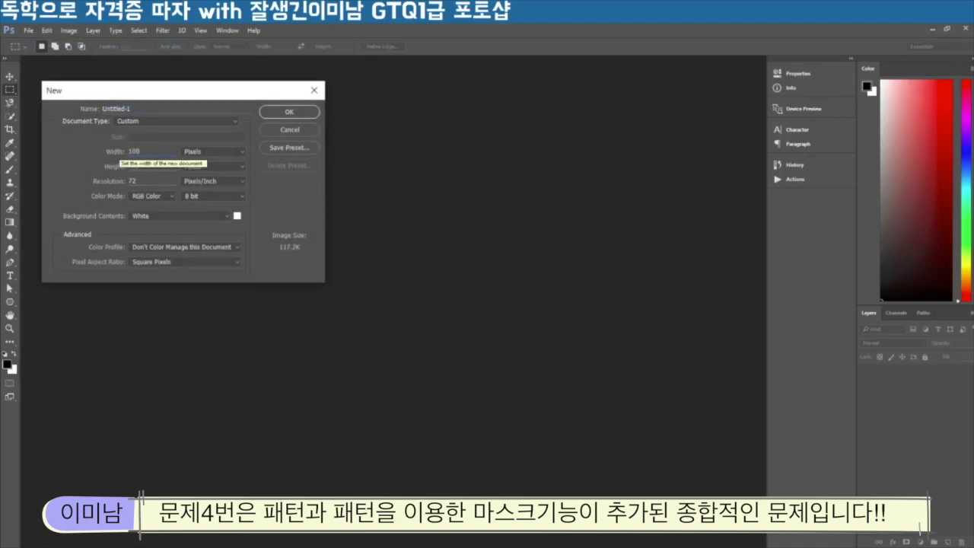
pyautogui.press('Tab')
pyautogui.write('100')
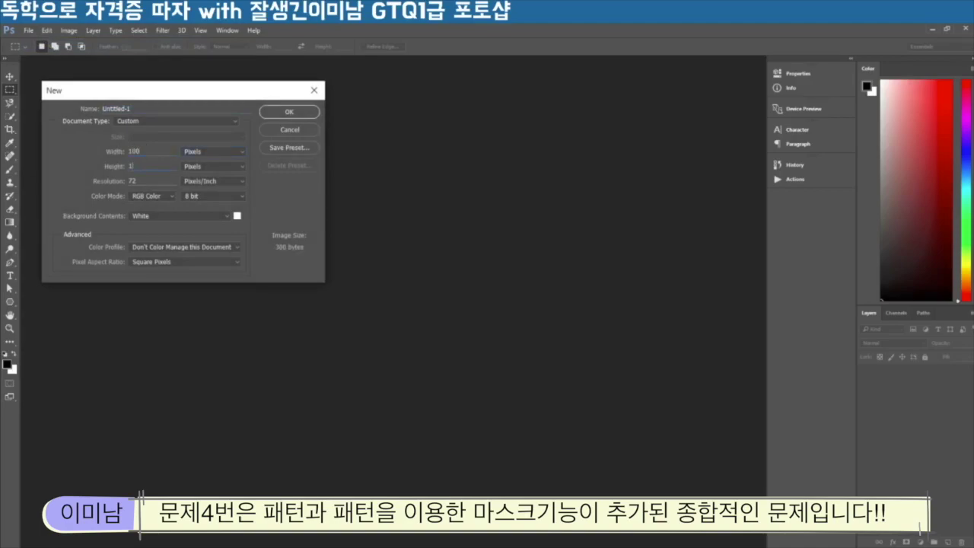
pyautogui.press('Return')
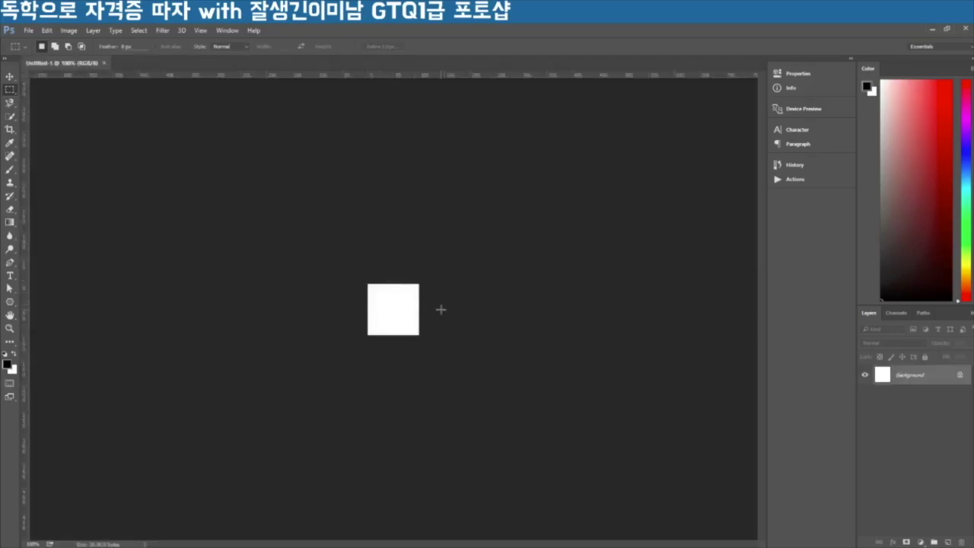
pyautogui.hotkey('ctrl', '0')
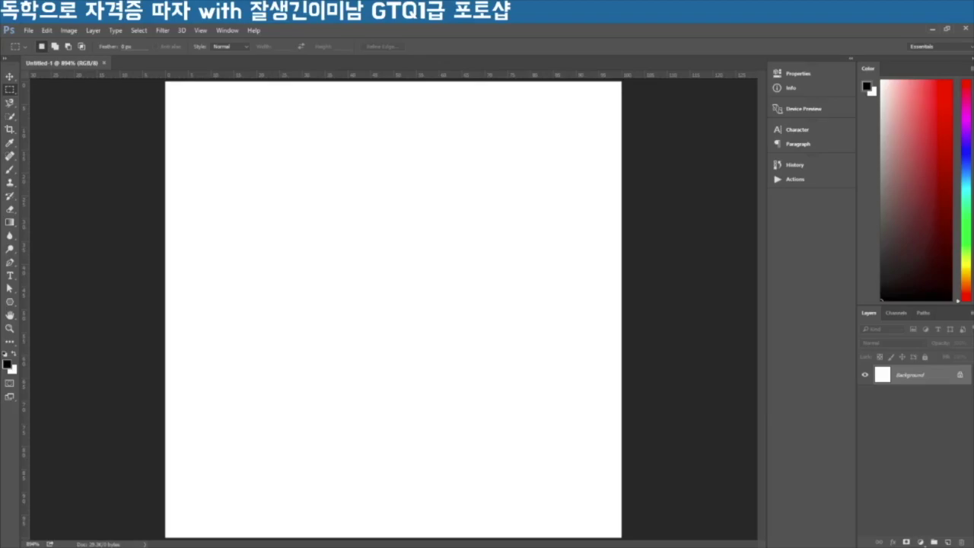
# Create another new white document 600 pixels wide and 400 pixels high and fit it to the window.
pyautogui.hotkey('ctrl', 'n')
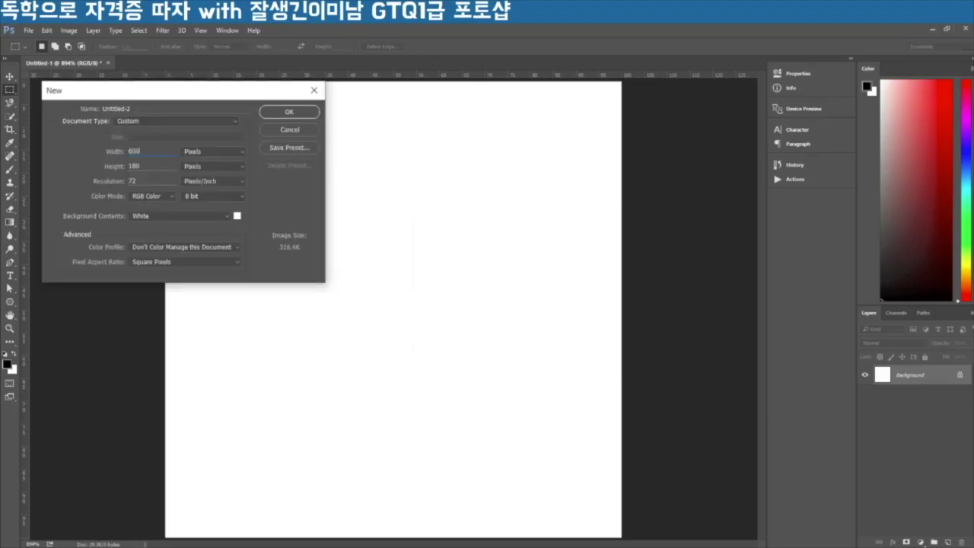
pyautogui.write('500')
pyautogui.press('BackSpace')
pyautogui.press('BackSpace')
pyautogui.press('BackSpace')
pyautogui.write('400')
pyautogui.press('Return')
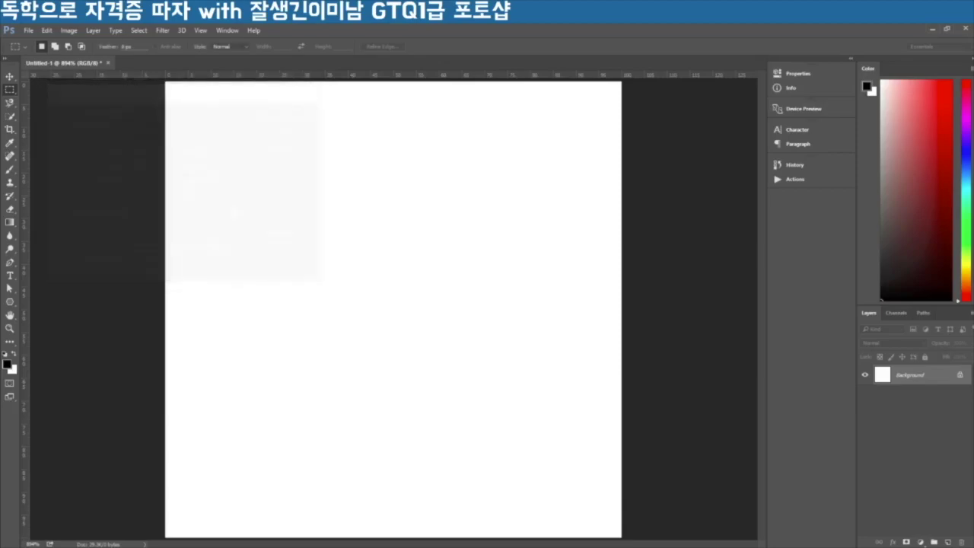
pyautogui.hotkey('ctrl', '0')
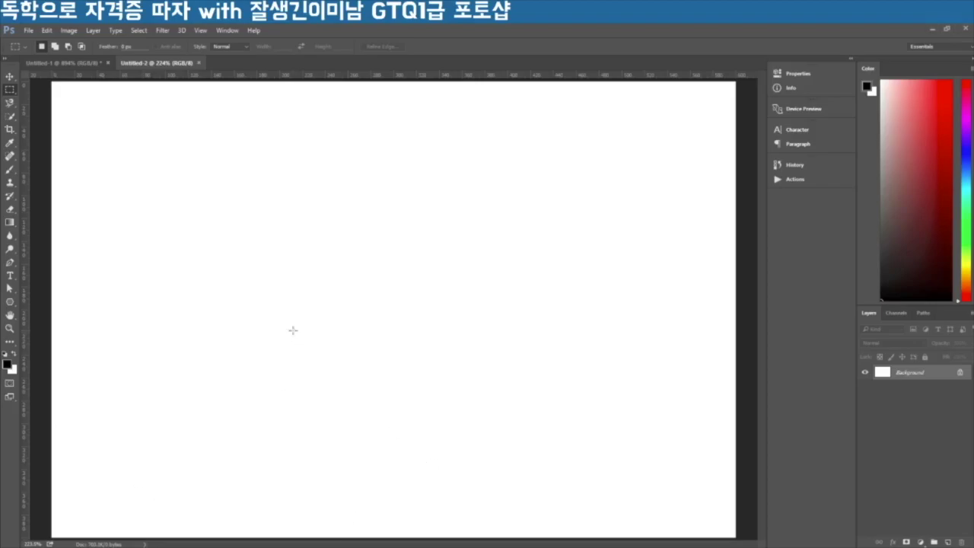
# Paste the SALE and Trendy Fashion reference images and arrange them side by side in the upper part of the canvas.
pyautogui.hotkey('ctrl', 'v')
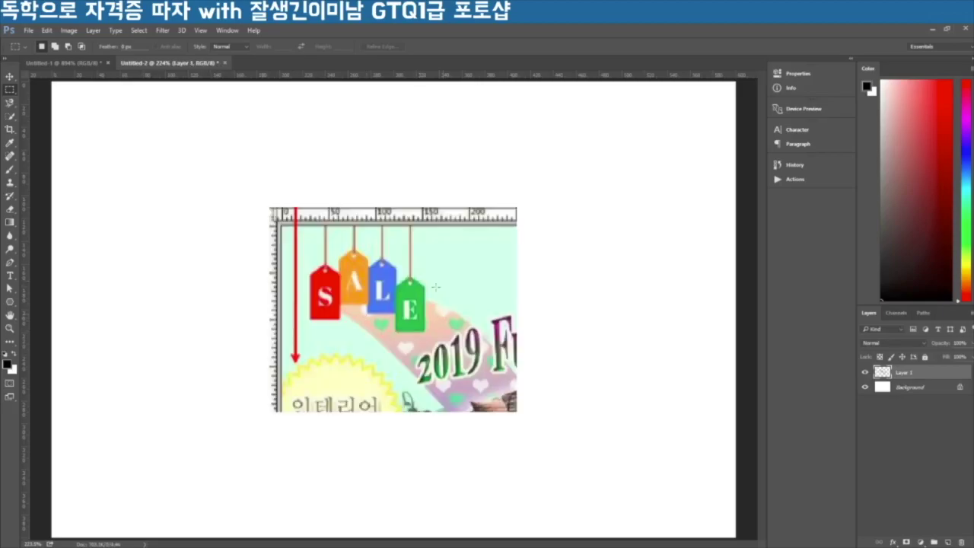
pyautogui.press('v')
pyautogui.moveTo(414, 285); pyautogui.dragTo(332, 181)
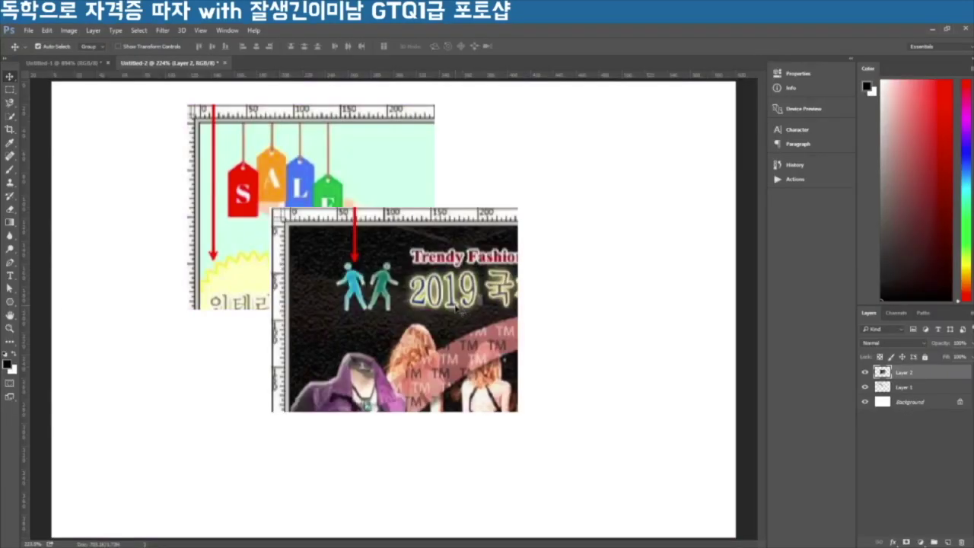
pyautogui.moveTo(333, 284); pyautogui.dragTo(503, 178)
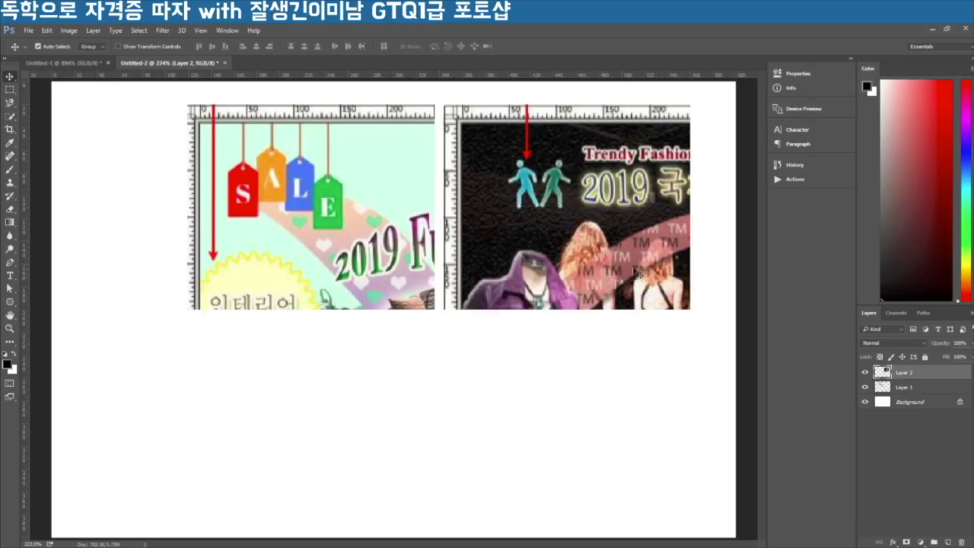
# Outline one TM pattern tile in the black reference image with a red rectangle and place a copy over the heart pattern in the SALE image.
pyautogui.press('u')
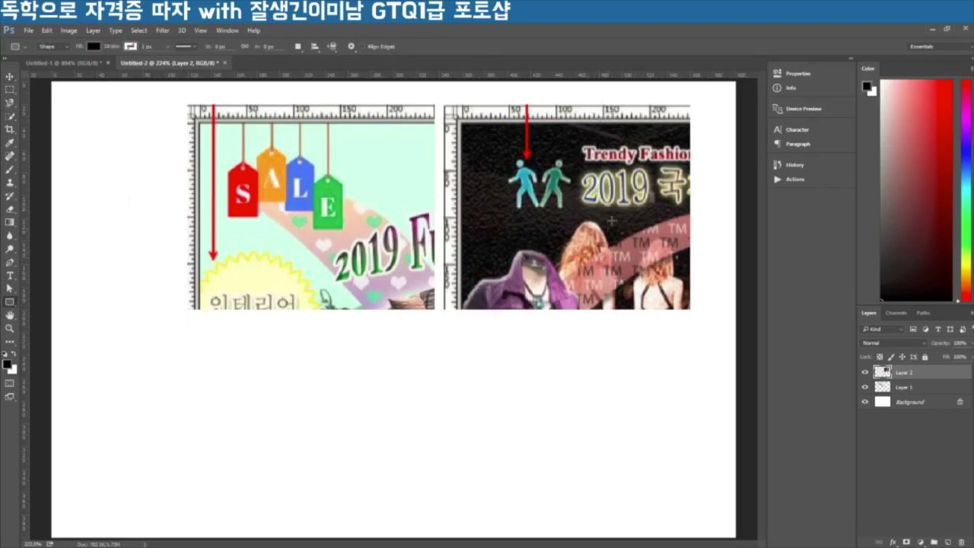
pyautogui.moveTo(627, 230); pyautogui.dragTo(665, 243)
pyautogui.moveTo(667, 243); pyautogui.dragTo(667, 243)
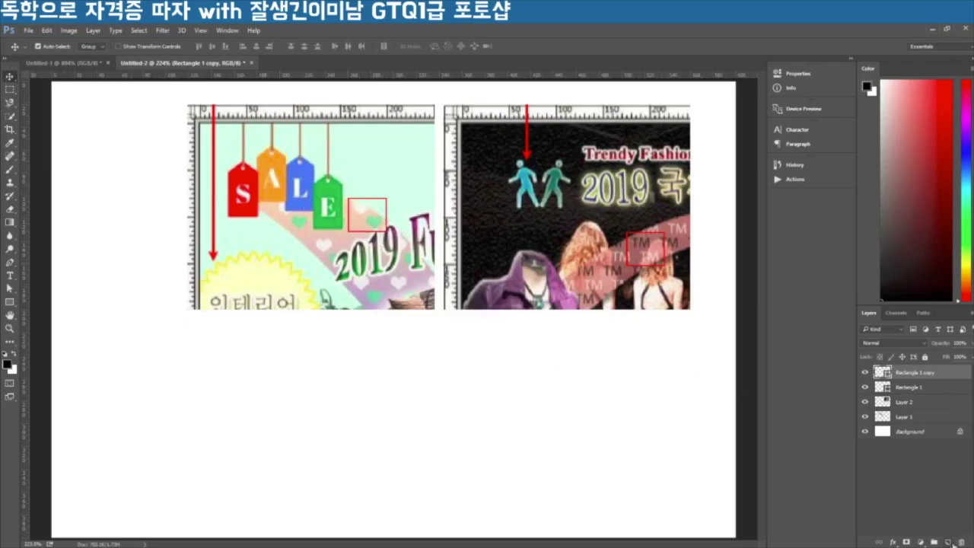
# Add a new layer and fill it with the orange striped custom pattern in Normal mode at 100% opacity.
pyautogui.click(949, 543)
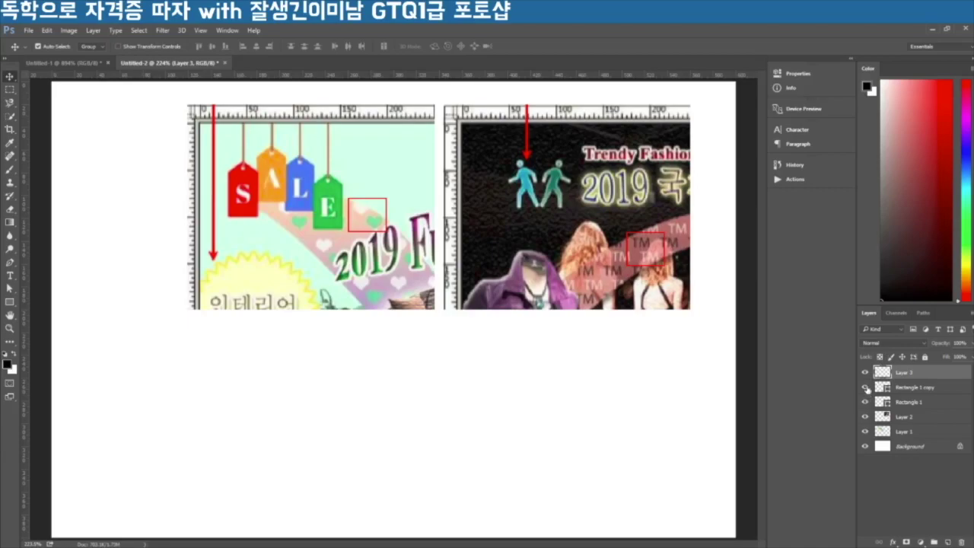
pyautogui.click(29, 31)
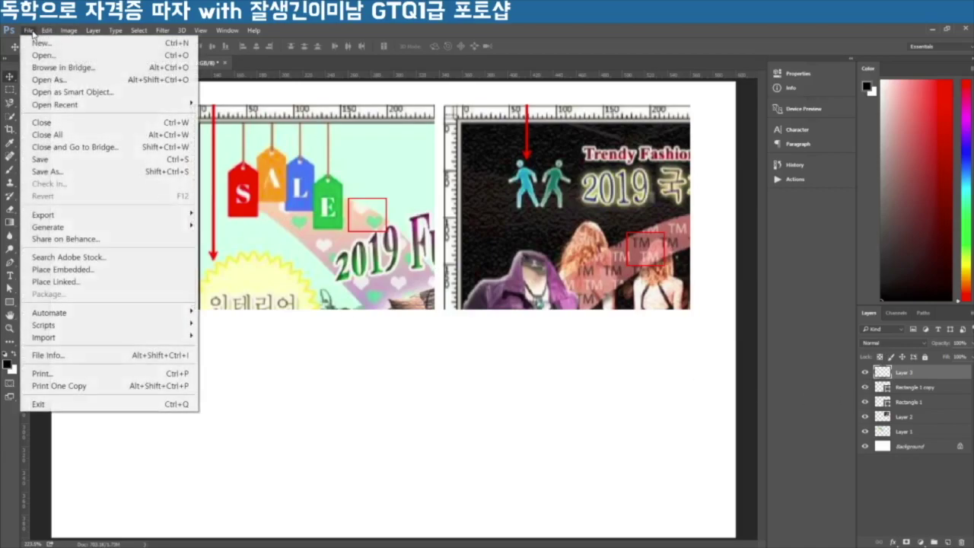
pyautogui.moveTo(76, 33)
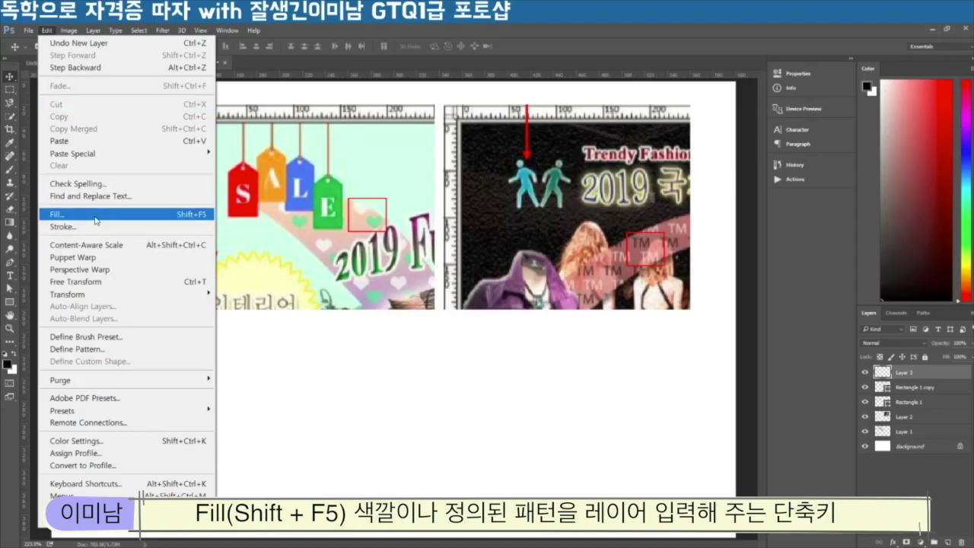
pyautogui.click(95, 217)
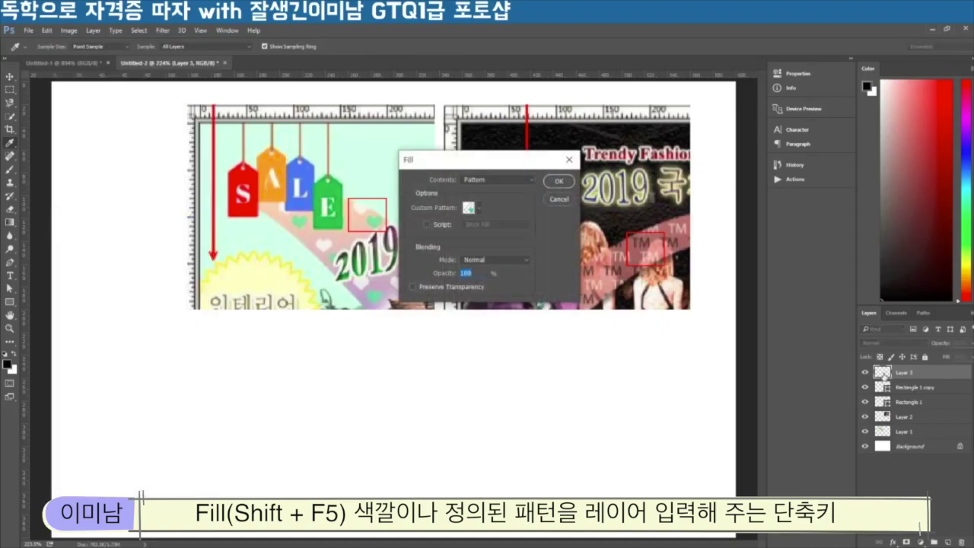
pyautogui.click(479, 208)
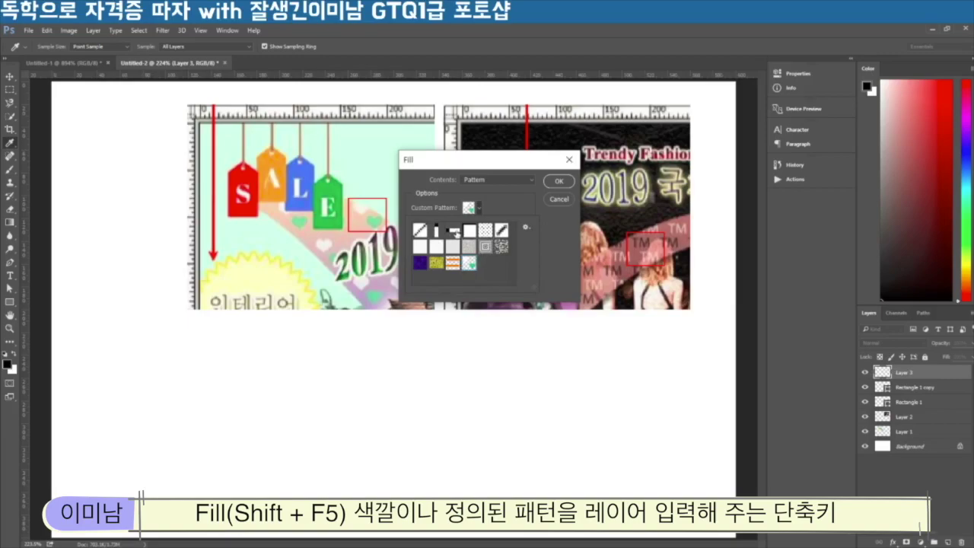
pyautogui.click(452, 262)
pyautogui.click(559, 183)
pyautogui.click(559, 183)
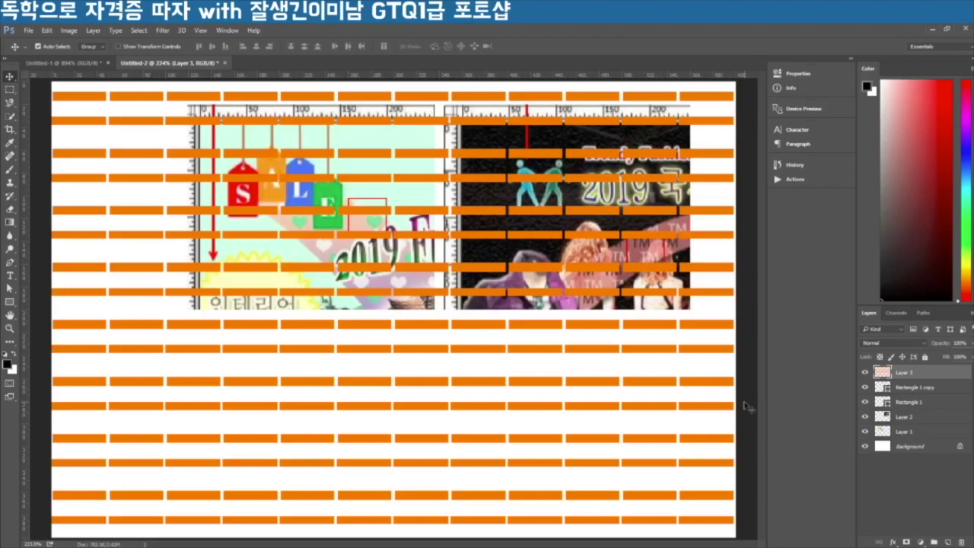
# Hide the orange striped pattern layer and close the 100 × 100 pixel document without saving it.
pyautogui.click(864, 372)
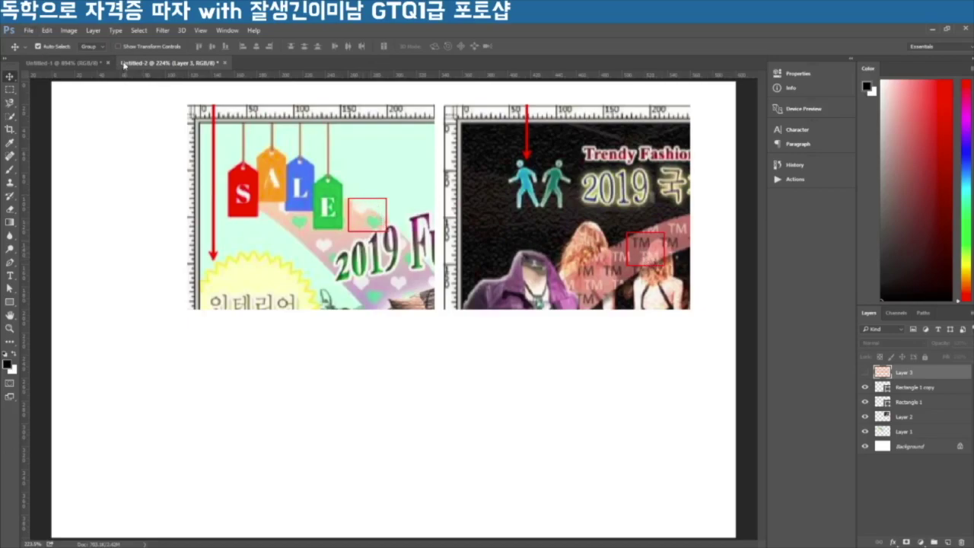
pyautogui.click(33, 47)
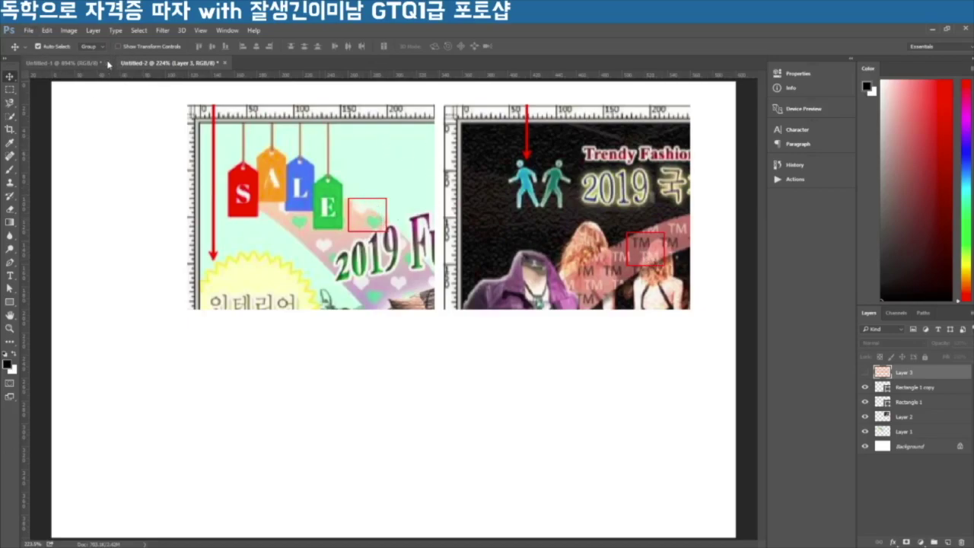
pyautogui.click(109, 63)
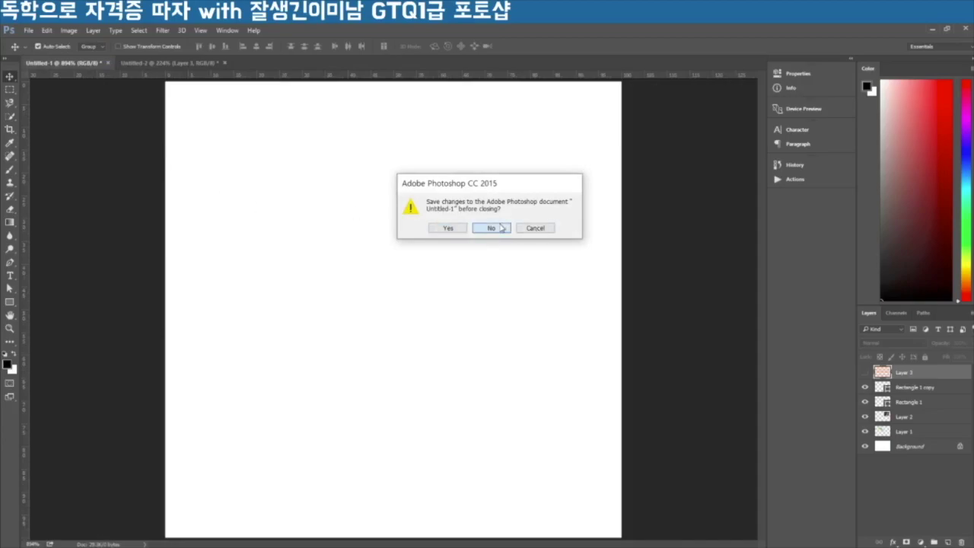
pyautogui.click(492, 228)
# Create a new white document 40 × 40 pixels at 72 pixels/inch for the pattern tile and fit it to the window.
pyautogui.click(31, 30)
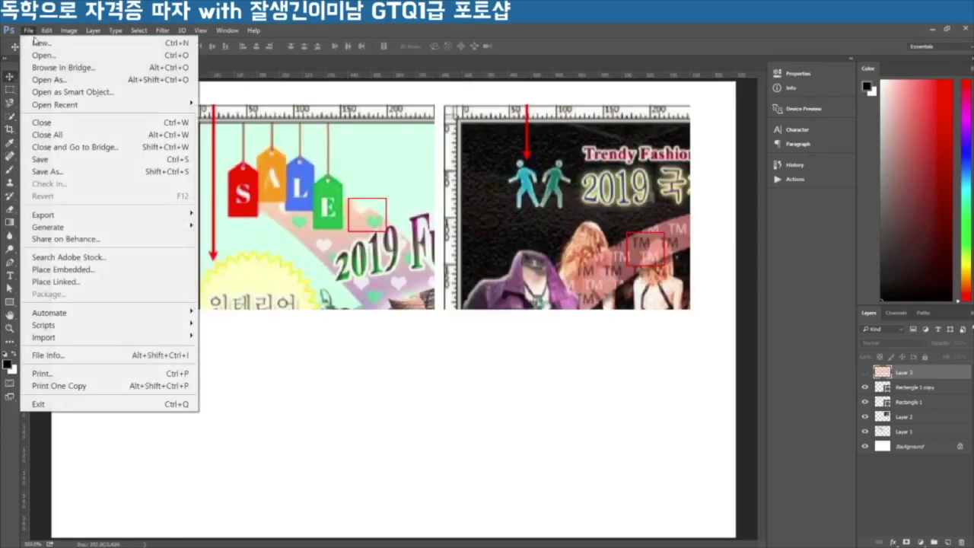
pyautogui.click(34, 43)
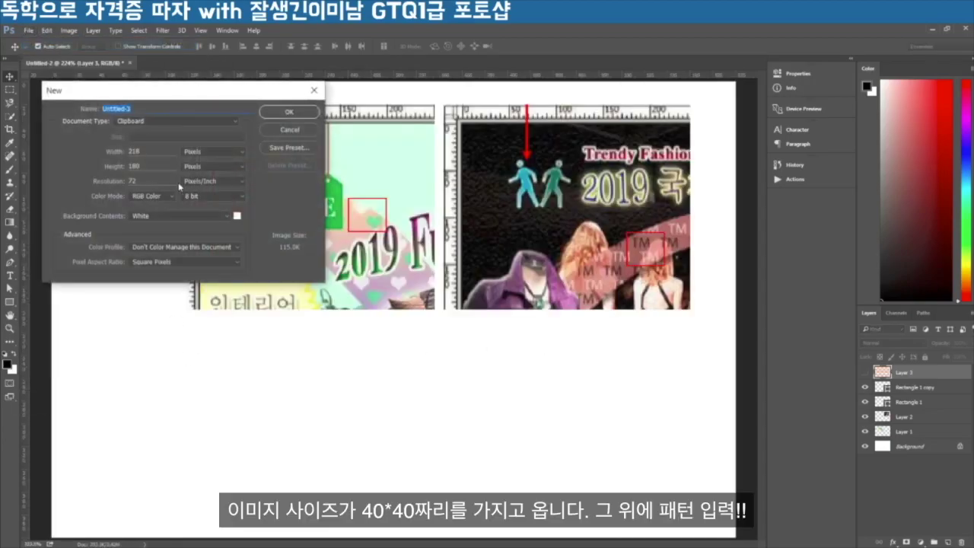
pyautogui.moveTo(147, 152); pyautogui.dragTo(89, 153)
pyautogui.write('40')
pyautogui.press('Tab')
pyautogui.write('40')
pyautogui.click(291, 113)
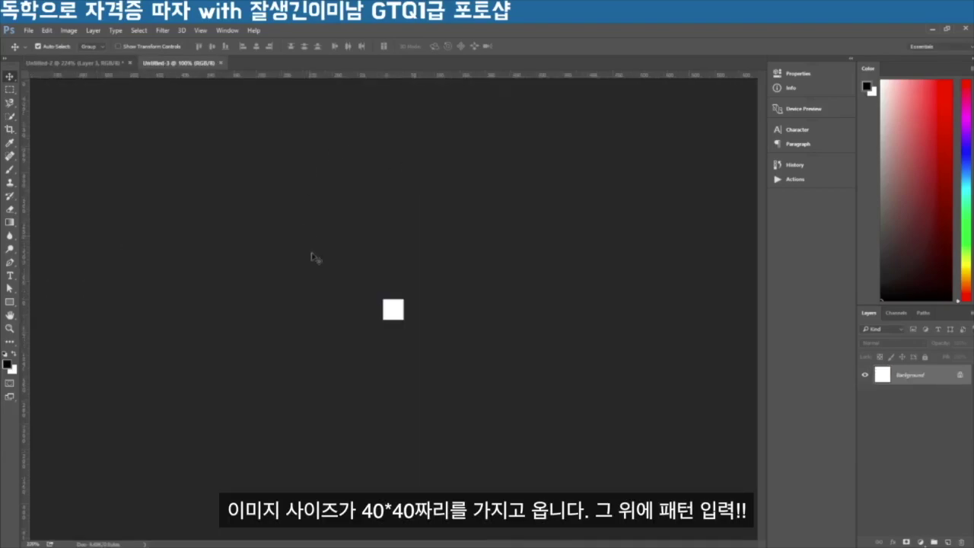
pyautogui.hotkey('ctrl', '0')
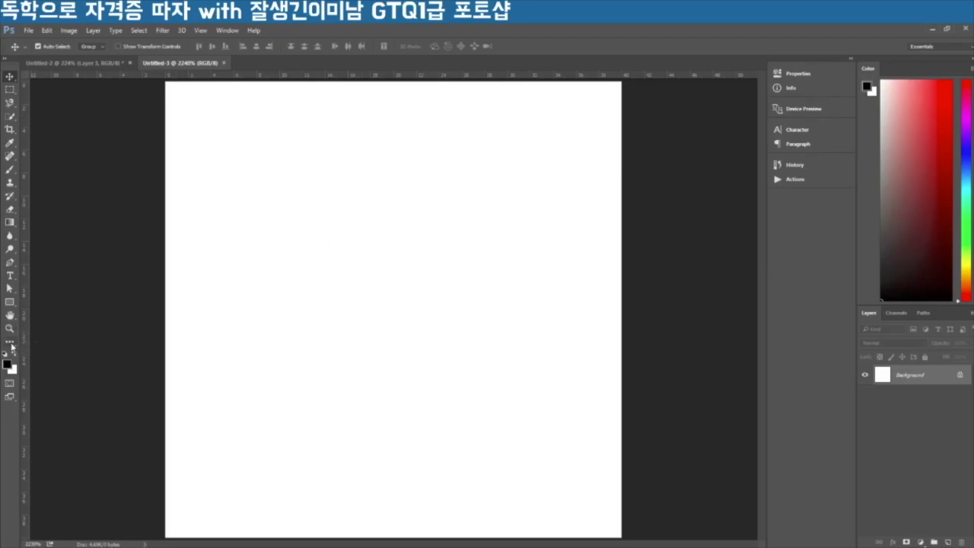
# Draw a heart custom shape about 19 × 19 px in the upper-left area of the canvas and fill it with red.
pyautogui.click(10, 302)
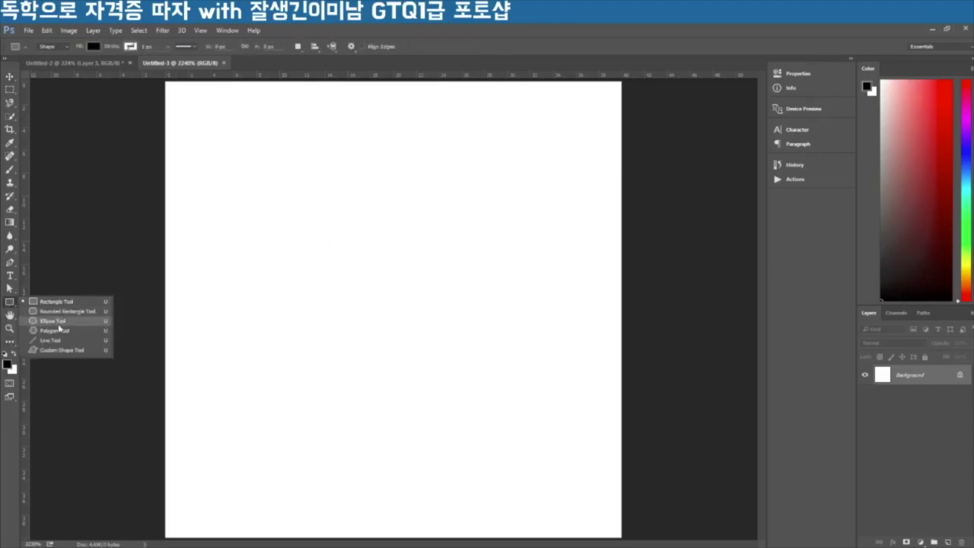
pyautogui.click(57, 351)
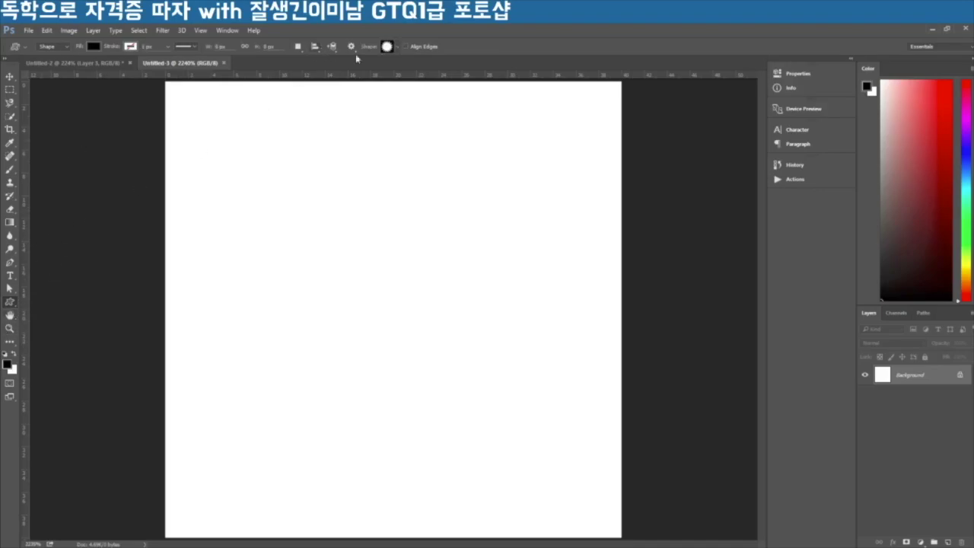
pyautogui.click(397, 47)
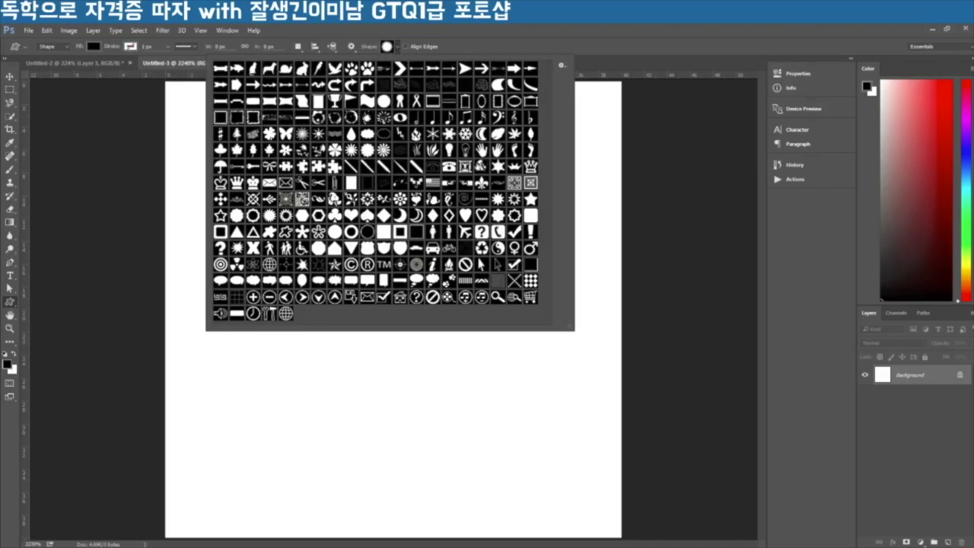
pyautogui.click(352, 217)
pyautogui.doubleClick(348, 218)
pyautogui.moveTo(200, 127); pyautogui.dragTo(404, 331)
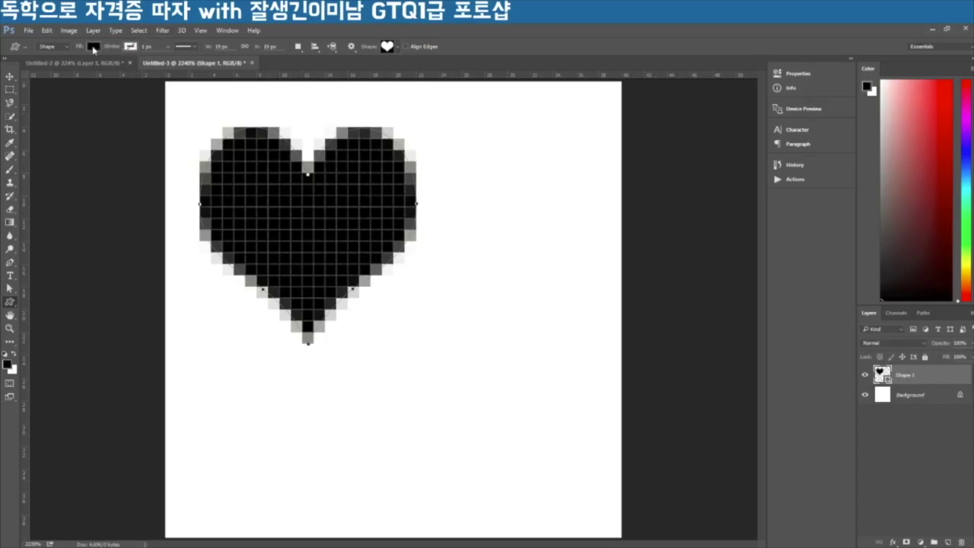
pyautogui.click(93, 48)
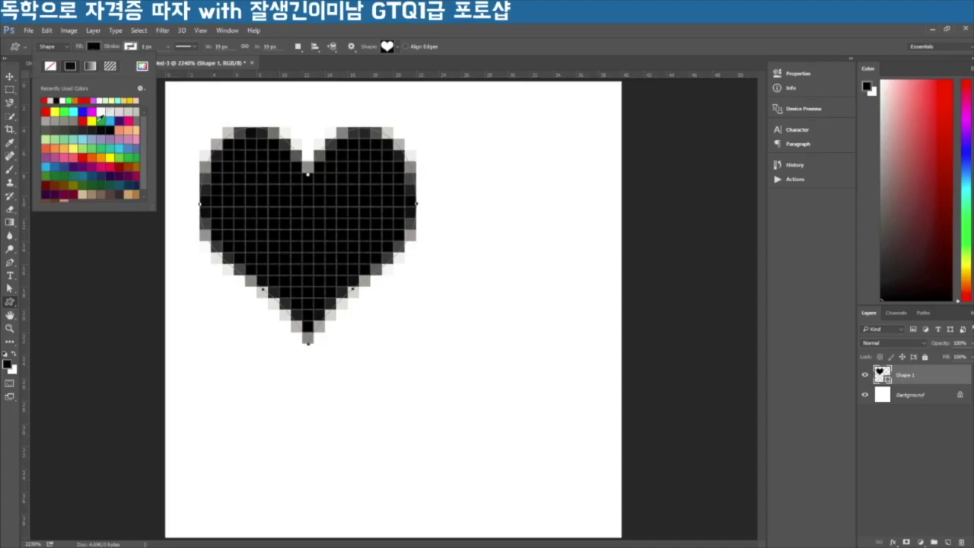
pyautogui.click(82, 120)
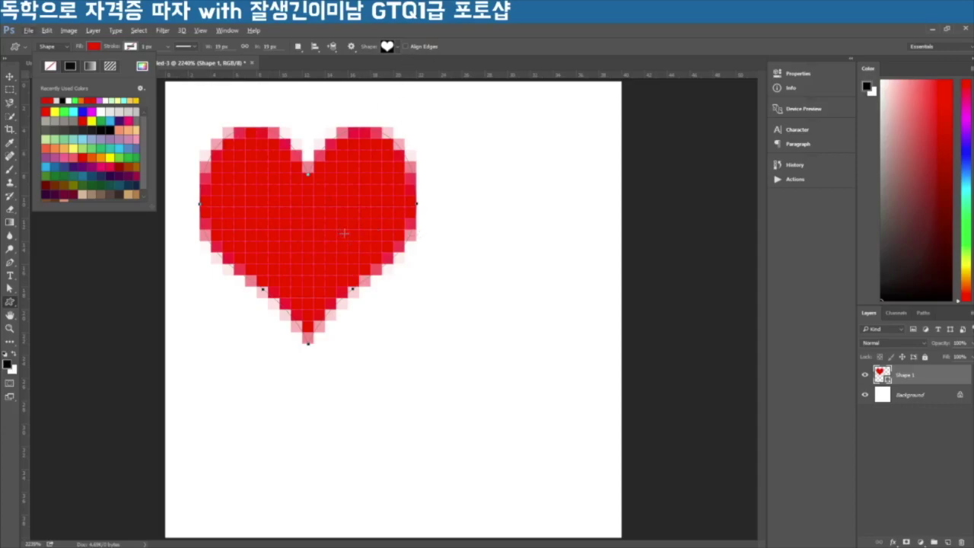
# Duplicate the red heart with the Move tool and place the copy in the lower-right area of the canvas.
pyautogui.press('v')
pyautogui.hotkey('alt', 'v')
pyautogui.click(10, 76)
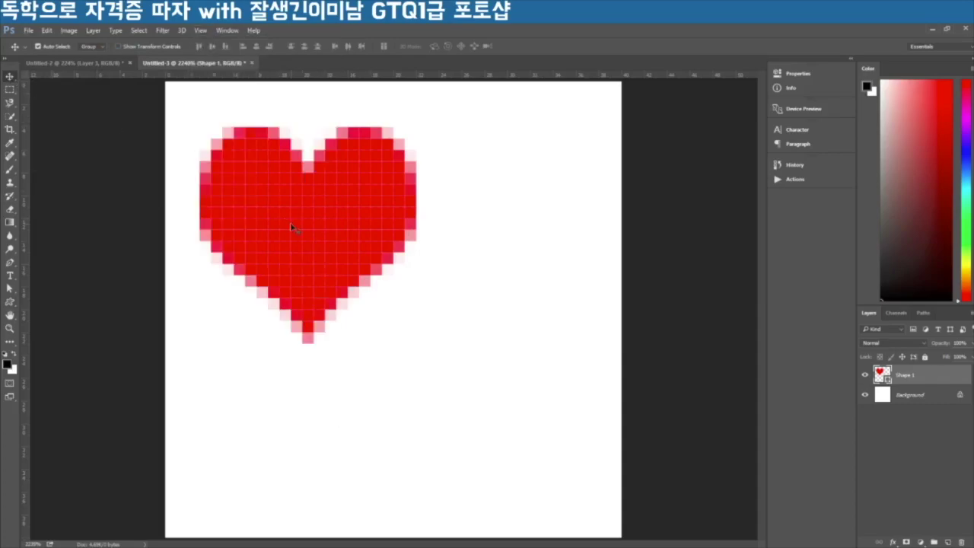
pyautogui.moveTo(328, 239); pyautogui.dragTo(493, 414)
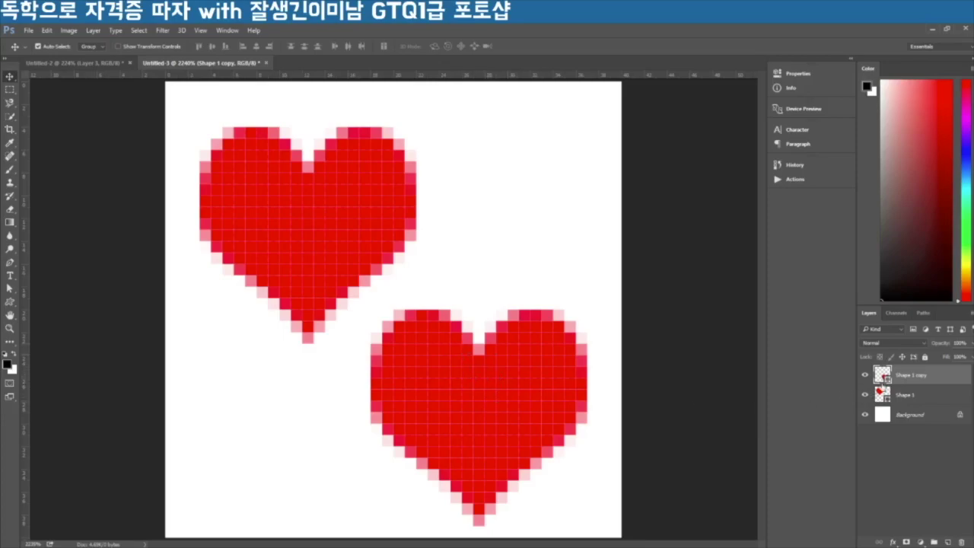
# Recolor the duplicated heart in the lower-right area of the canvas to mint green.
pyautogui.click(865, 376)
pyautogui.click(865, 375)
pyautogui.click(865, 376)
pyautogui.click(865, 376)
pyautogui.doubleClick(883, 374)
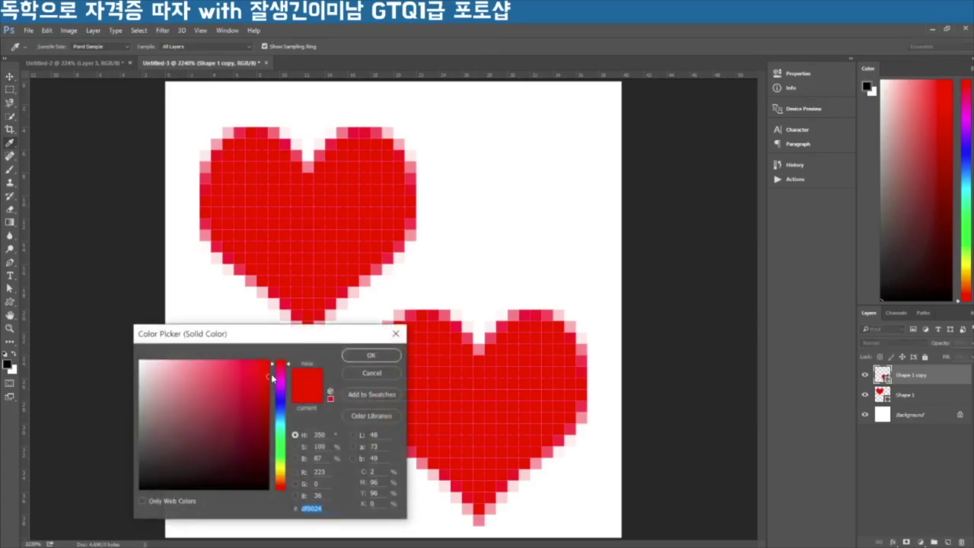
pyautogui.moveTo(276, 391); pyautogui.dragTo(284, 432)
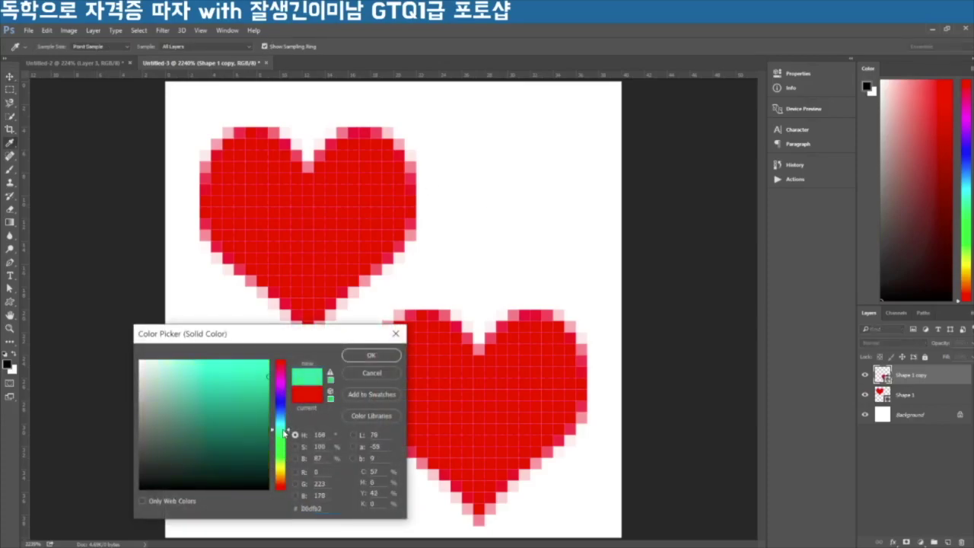
pyautogui.click(373, 356)
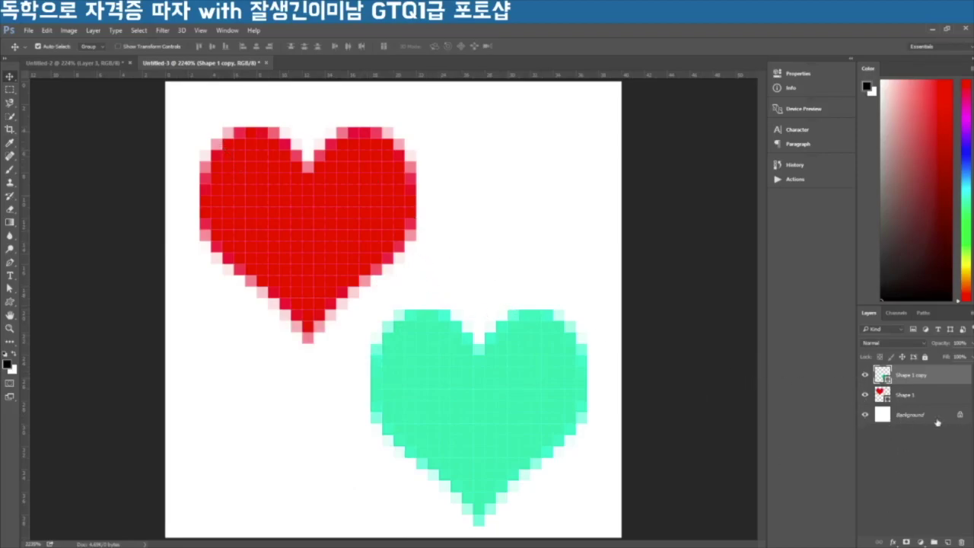
# Select the entire canvas and define the two hearts on the white background as a pattern named 하트1.
pyautogui.click(865, 395)
pyautogui.click(865, 395)
pyautogui.click(866, 375)
pyautogui.click(865, 375)
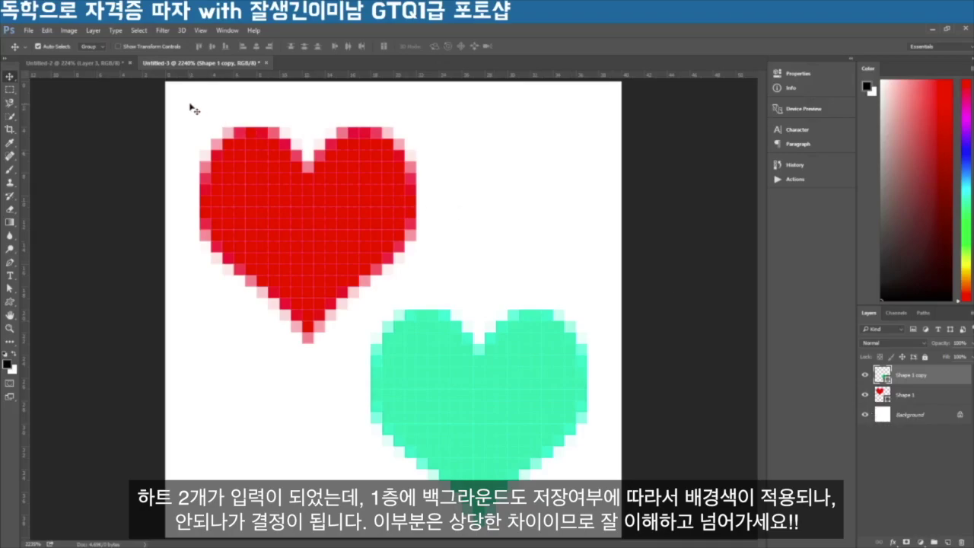
pyautogui.hotkey('ctrl', 'a')
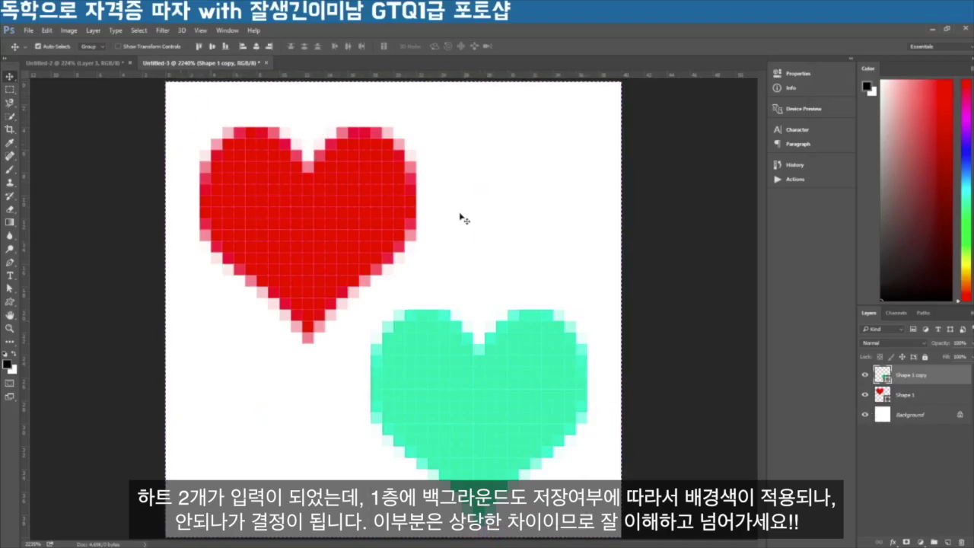
pyautogui.click(49, 32)
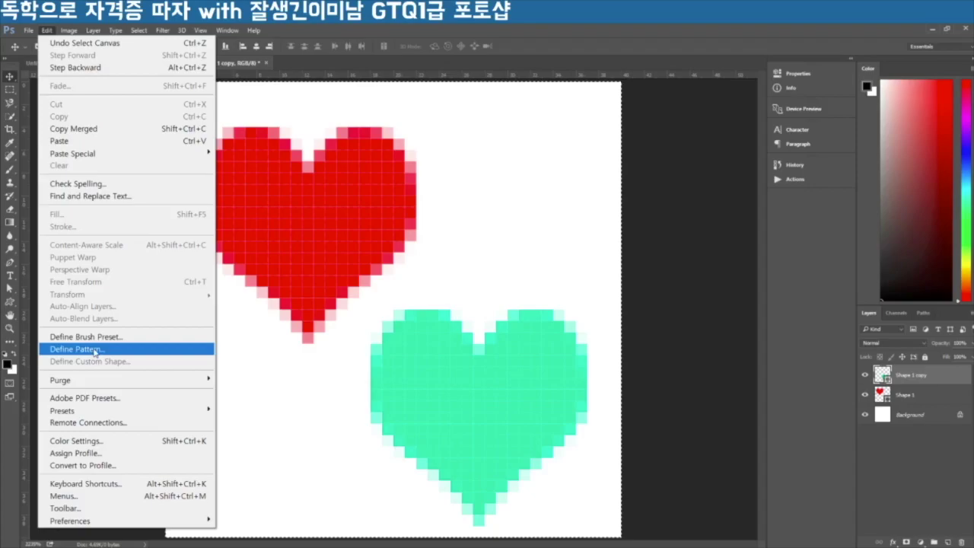
pyautogui.click(94, 350)
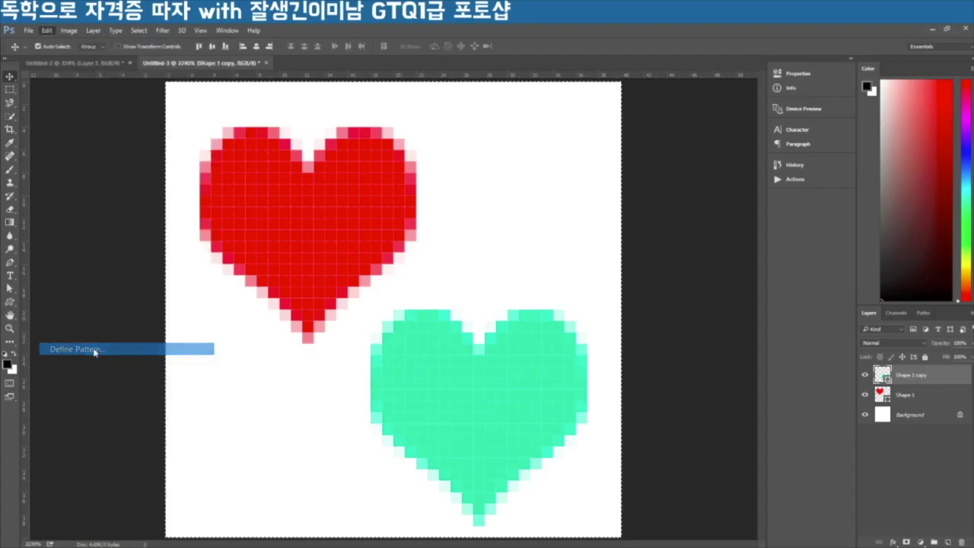
pyautogui.write('gk')
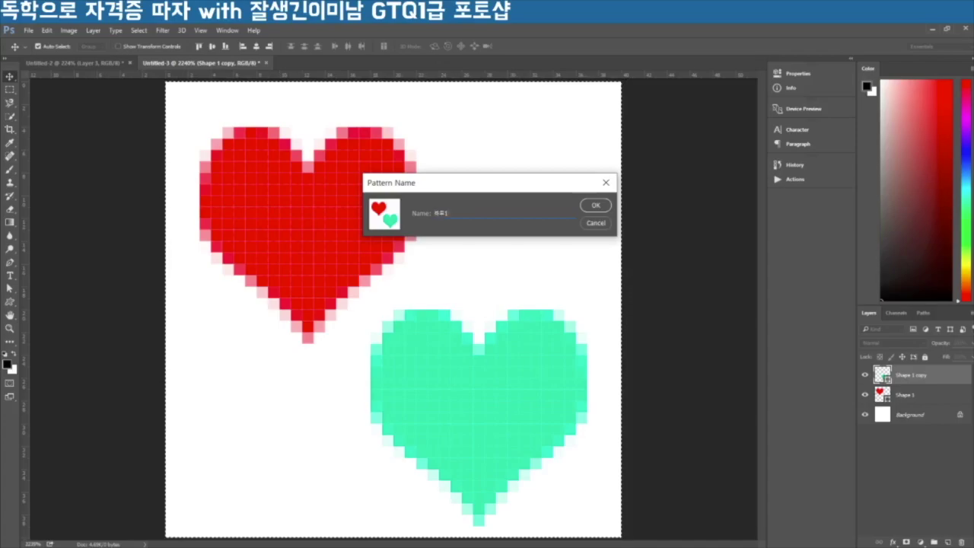
pyautogui.write('트1')
pyautogui.click(598, 206)
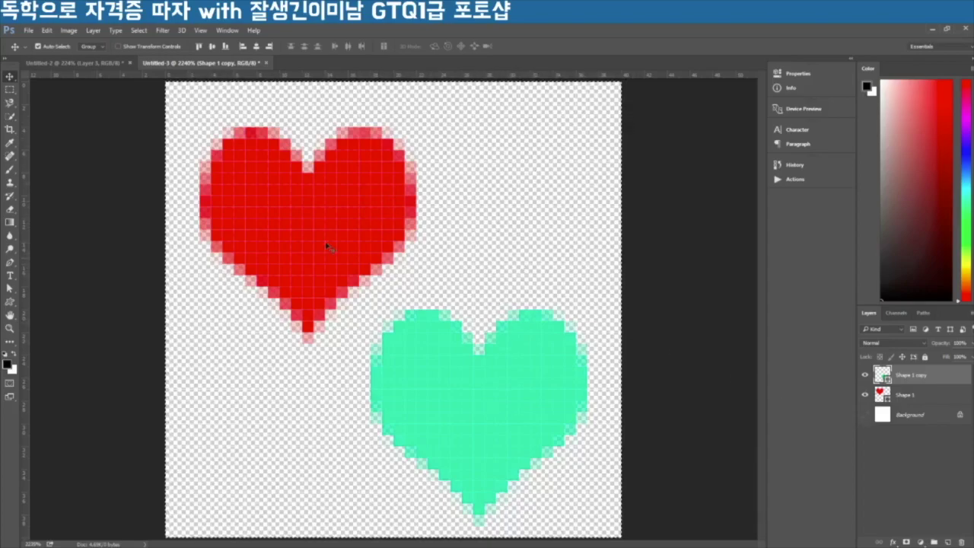
# Define the two hearts without the white background as a second pattern named 하트2.
pyautogui.click(46, 31)
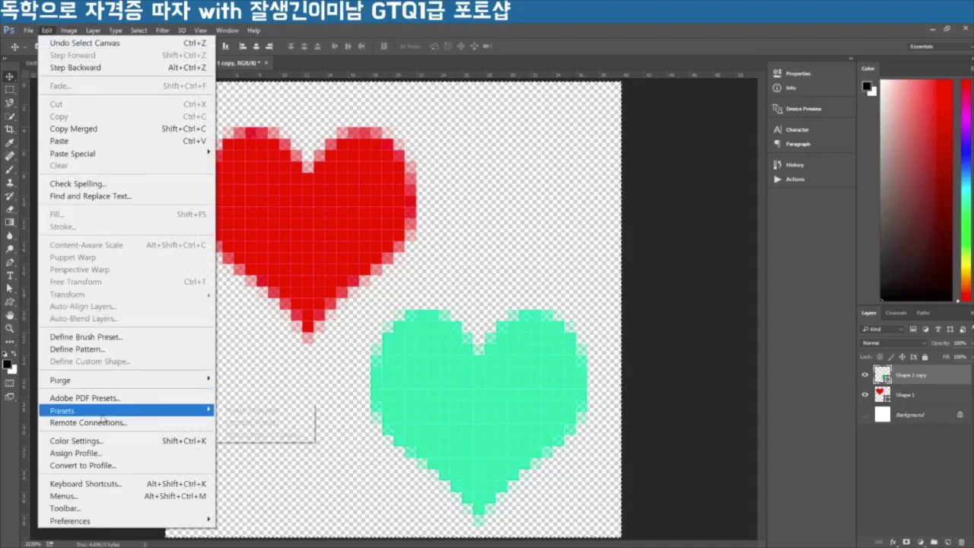
pyautogui.click(104, 347)
pyautogui.write('하트2')
pyautogui.press('Return')
# Switch to the reference image document and add a new layer above the hidden striped pattern layer.
pyautogui.press('u')
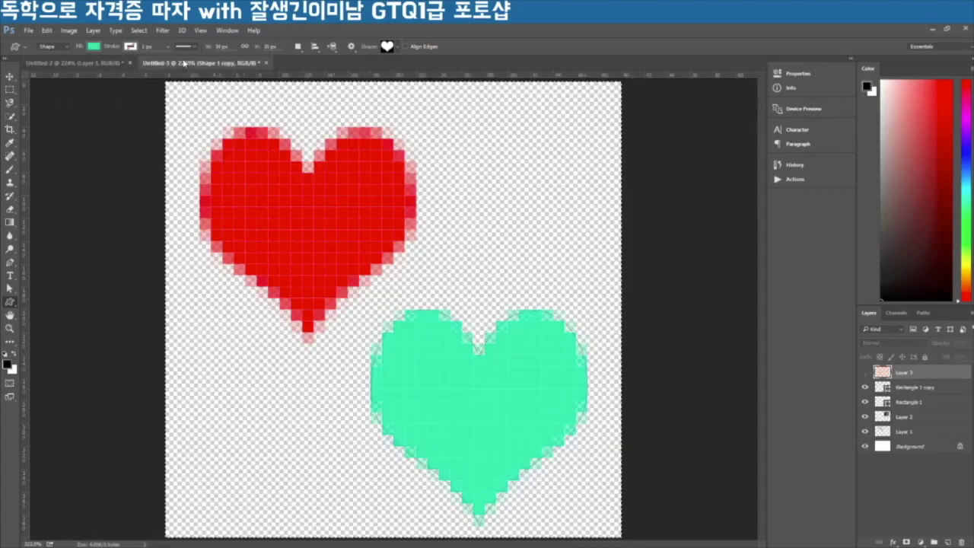
pyautogui.click(76, 62)
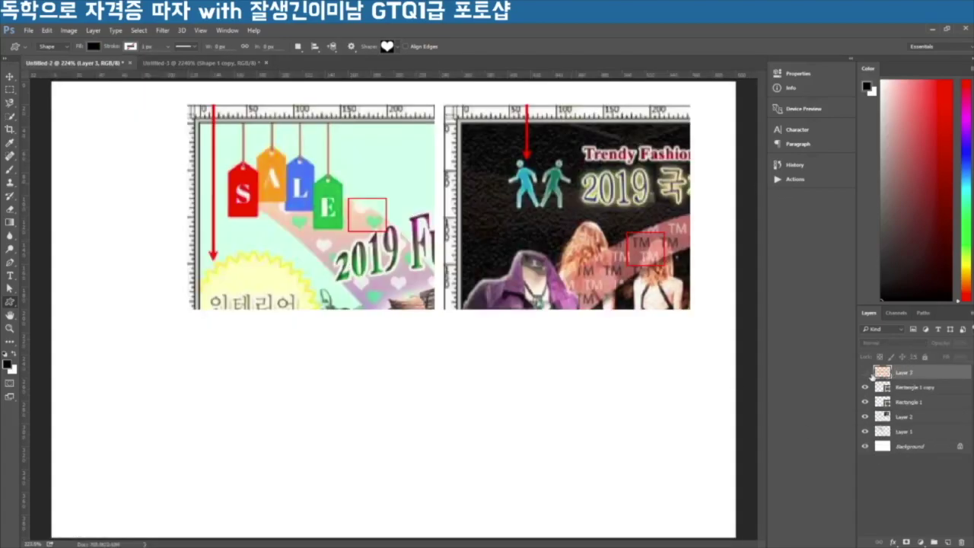
pyautogui.click(866, 373)
pyautogui.click(865, 373)
pyautogui.click(865, 373)
pyautogui.click(865, 373)
pyautogui.click(947, 541)
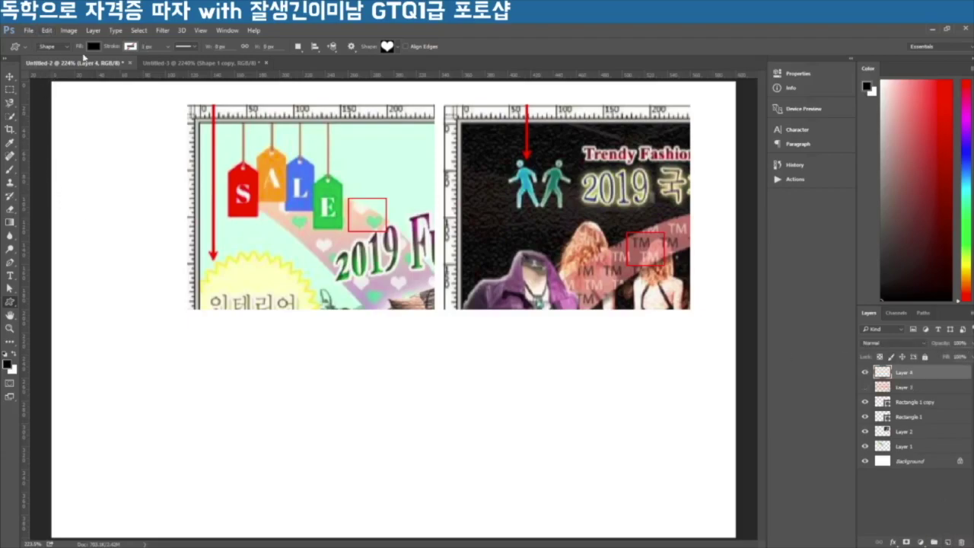
# Fill the new layer with the 하트1 pattern in Normal mode at 100% opacity.
pyautogui.hotkey('shift', 'F5')
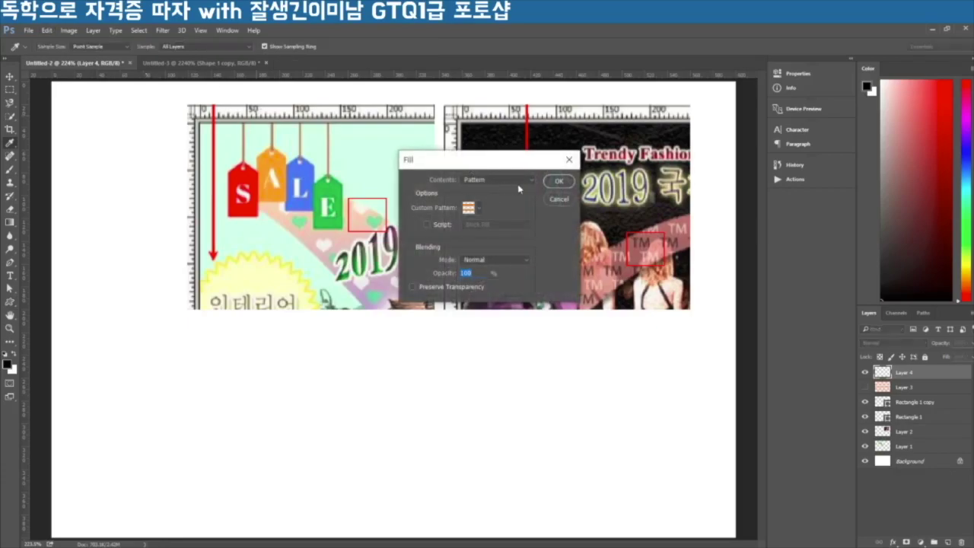
pyautogui.click(535, 180)
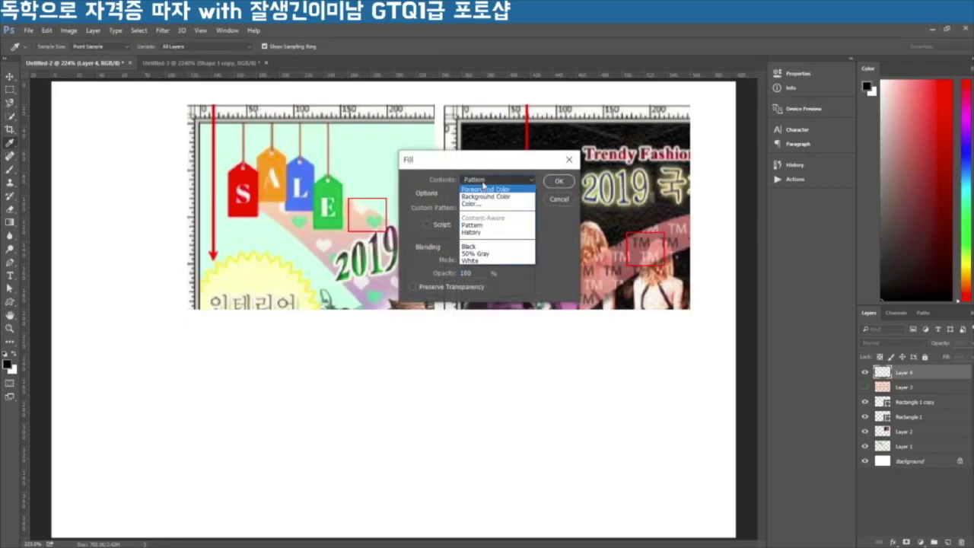
pyautogui.click(491, 188)
pyautogui.click(479, 208)
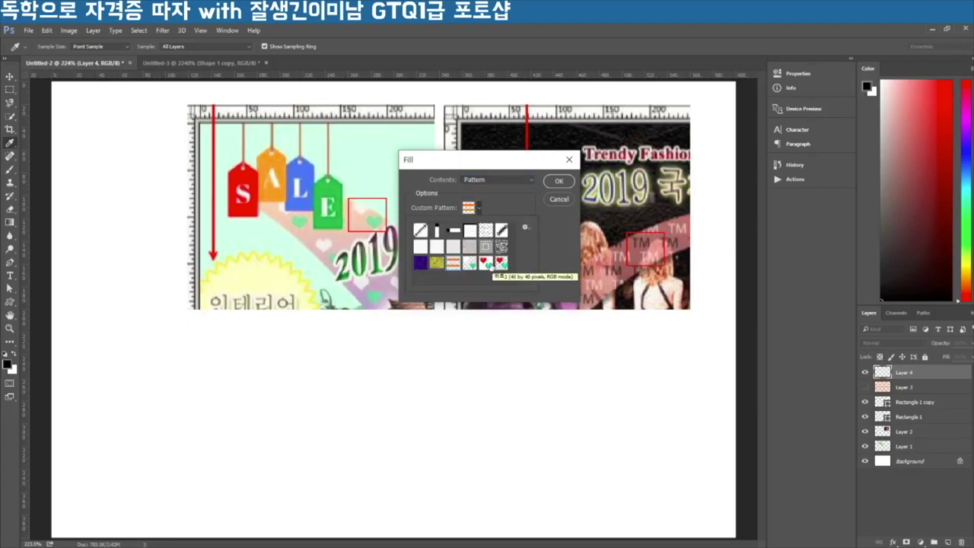
pyautogui.click(487, 263)
pyautogui.click(559, 182)
pyautogui.click(559, 181)
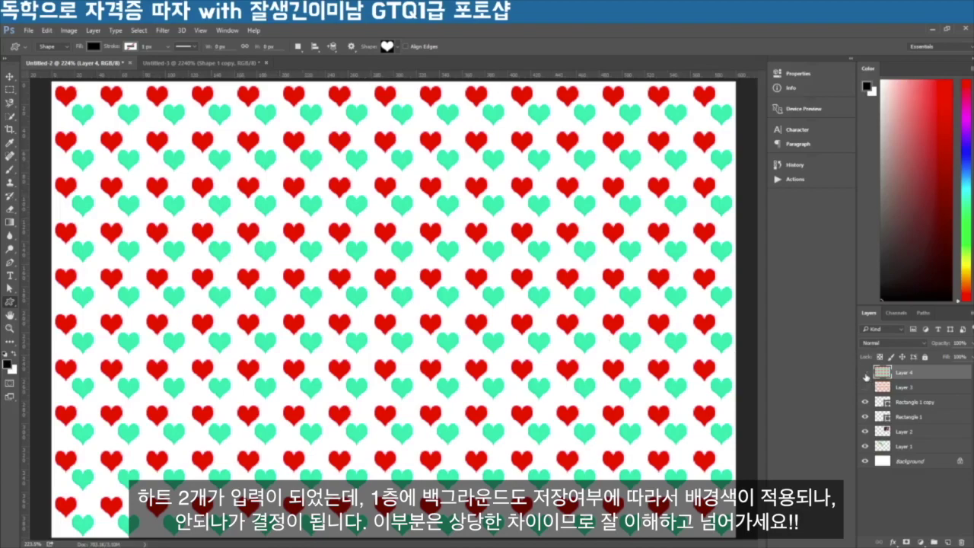
# Hide the layer filled with 하트1, add another layer and fill it with the transparent 하트2 pattern.
pyautogui.click(865, 376)
pyautogui.click(948, 542)
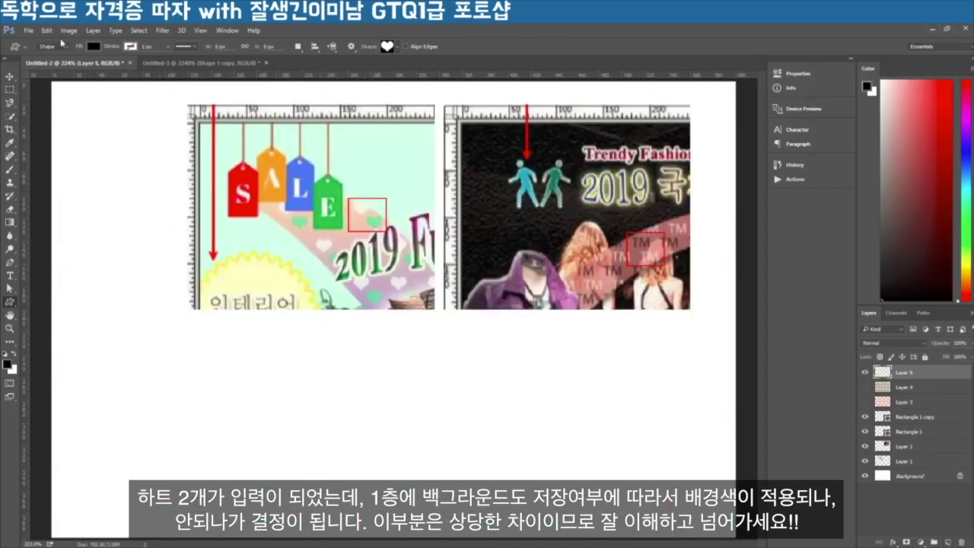
pyautogui.hotkey('shift', 'F5')
pyautogui.click(480, 208)
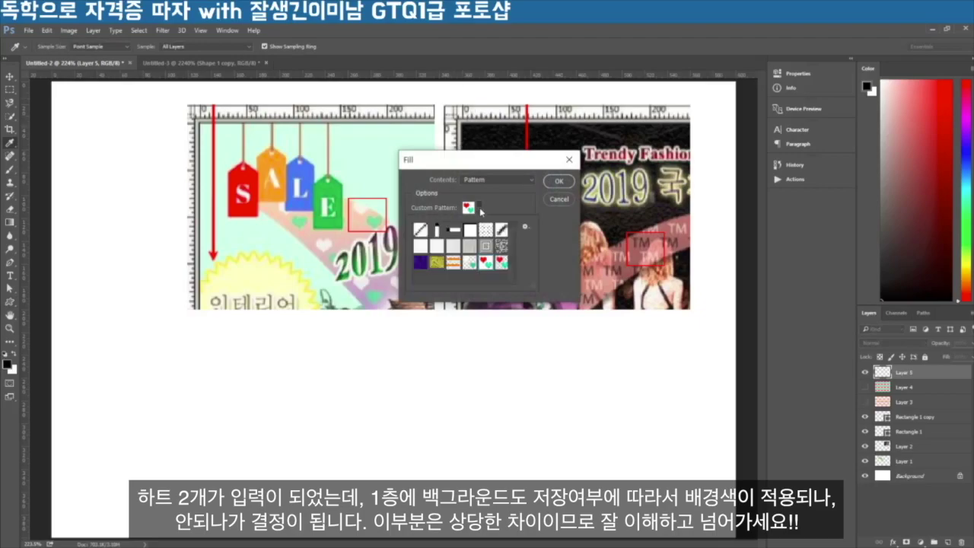
pyautogui.click(566, 183)
pyautogui.click(560, 181)
pyautogui.press('u')
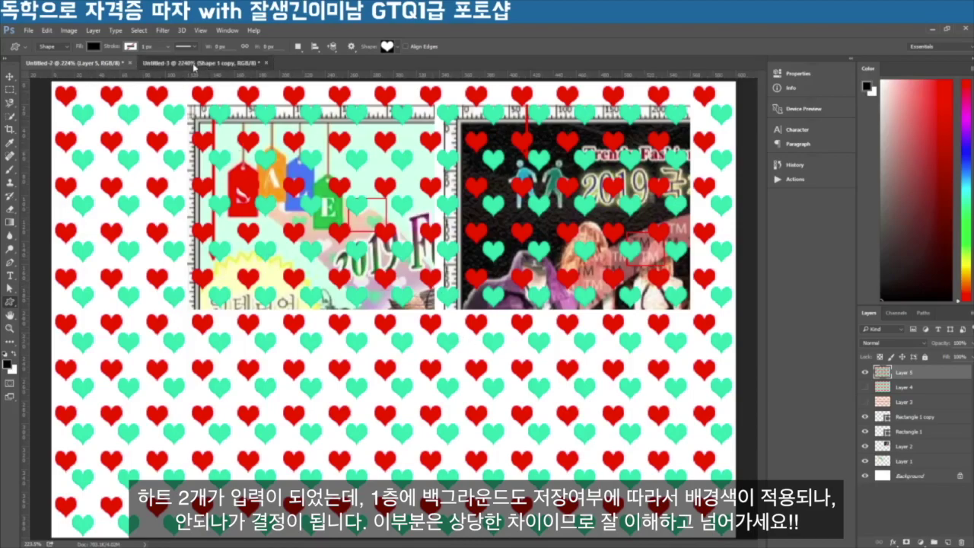
# In the 40 × 40 pixel tile document, hide both heart layers and add a new empty layer.
pyautogui.click(190, 63)
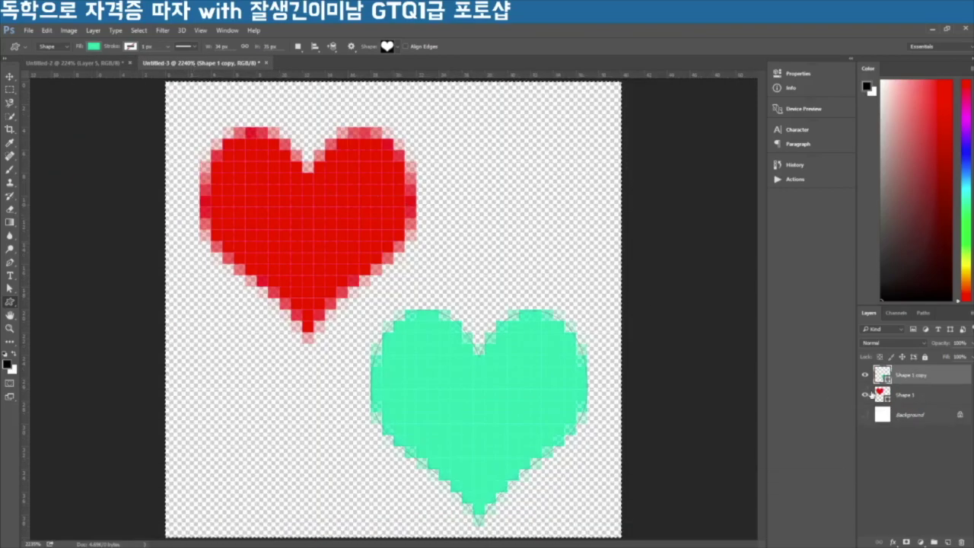
pyautogui.moveTo(869, 375); pyautogui.dragTo(867, 395)
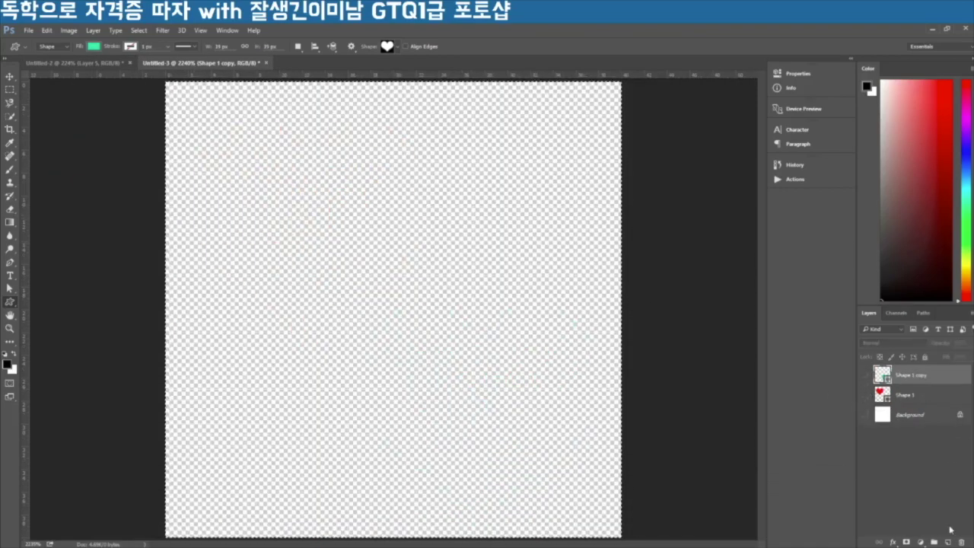
pyautogui.click(948, 542)
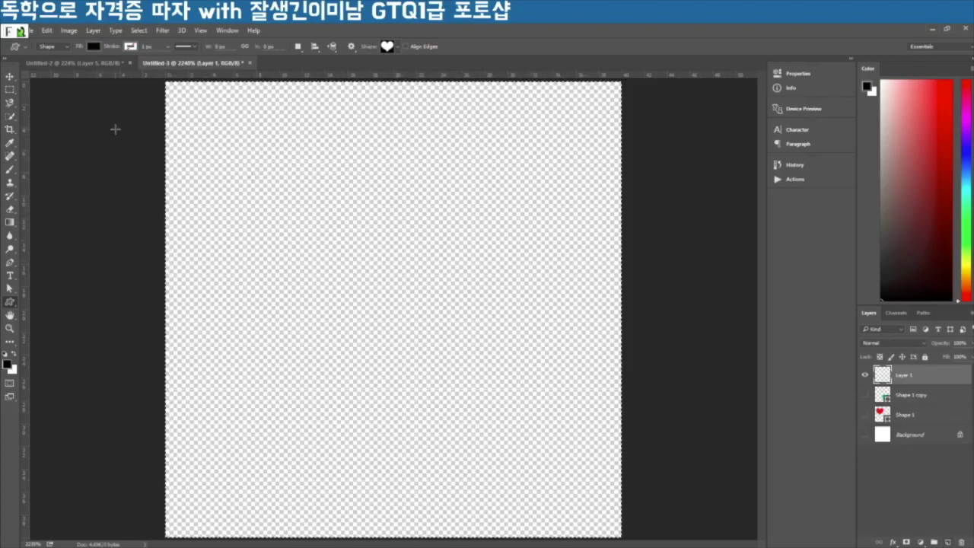
# Draw a black TM trademark custom shape about 27 × 15 px in the upper part of the canvas.
pyautogui.press('t')
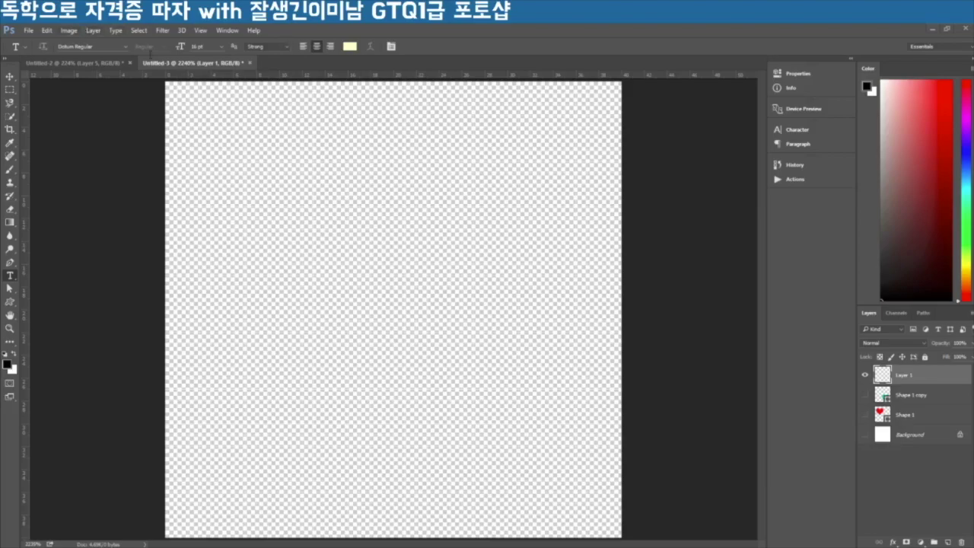
pyautogui.click(10, 302)
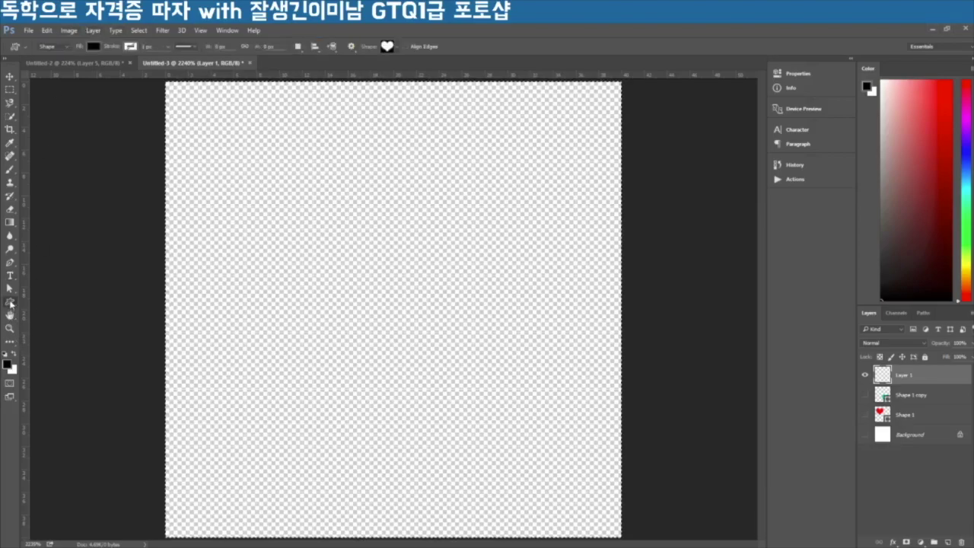
pyautogui.click(399, 48)
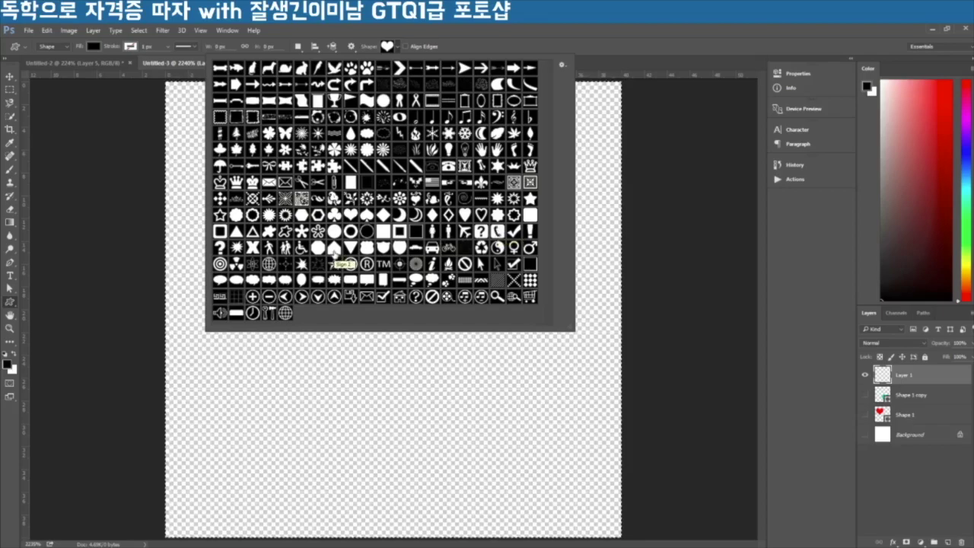
pyautogui.click(384, 265)
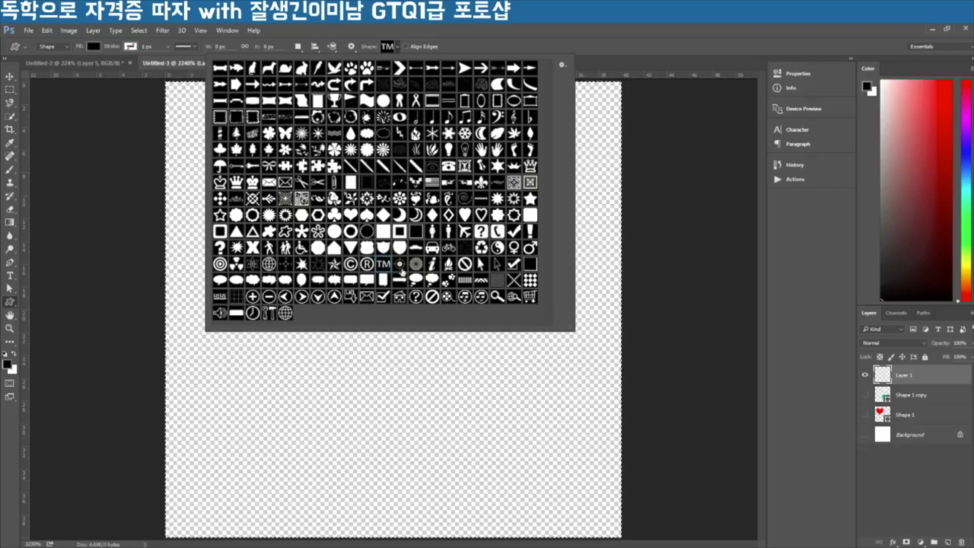
pyautogui.doubleClick(385, 264)
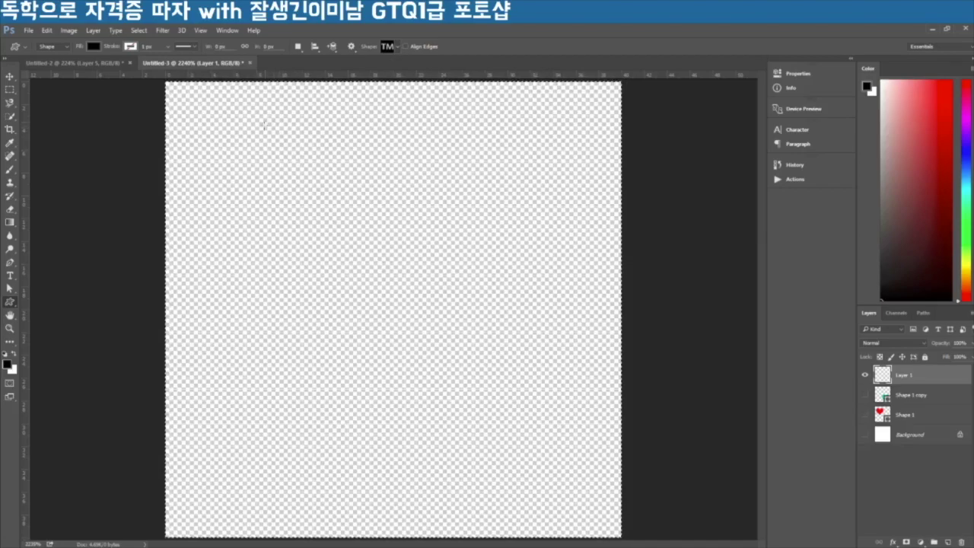
pyautogui.moveTo(233, 116); pyautogui.dragTo(531, 358)
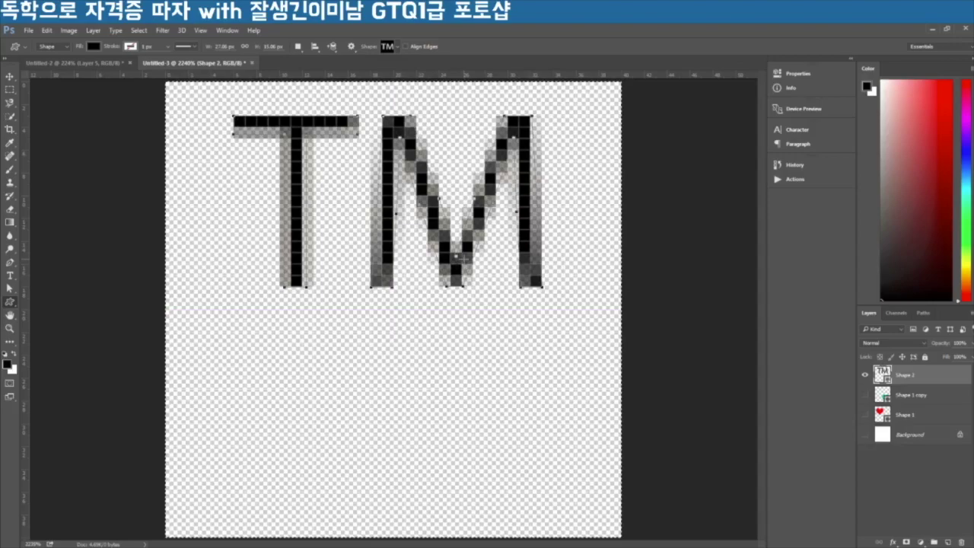
pyautogui.press('alt')
pyautogui.press('v')
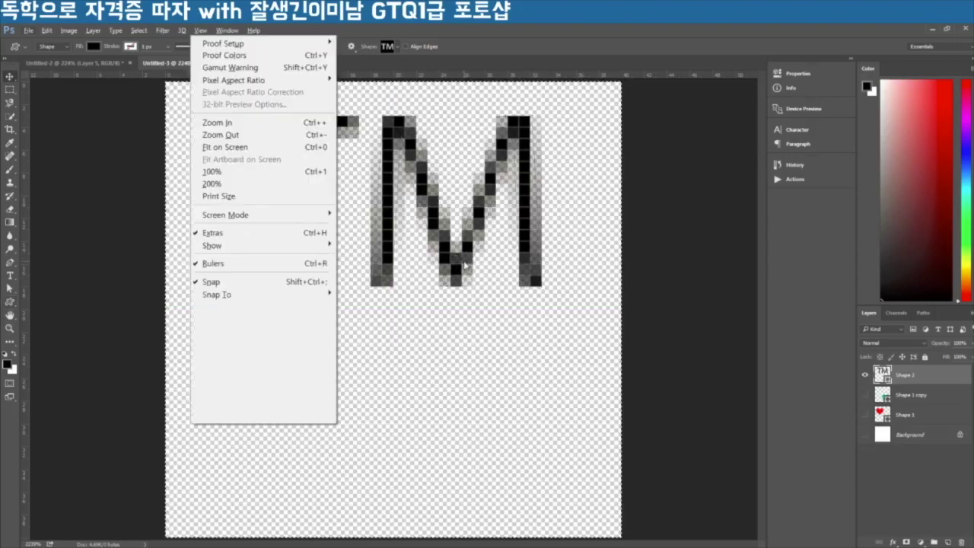
pyautogui.press('Escape')
# Duplicate the TM shape with the Move tool and place the copy below it, slightly to the right.
pyautogui.press('v')
pyautogui.moveTo(464, 263); pyautogui.dragTo(510, 470)
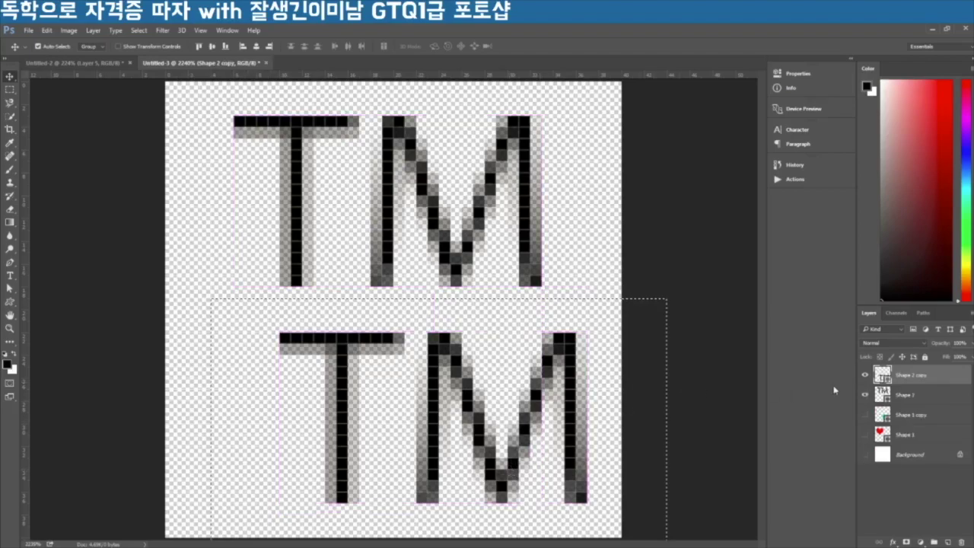
# Stagger the two TM shapes by moving the upper one 4 px left and the lower one 1 px right.
pyautogui.click(895, 397)
pyautogui.moveTo(471, 267); pyautogui.dragTo(426, 268)
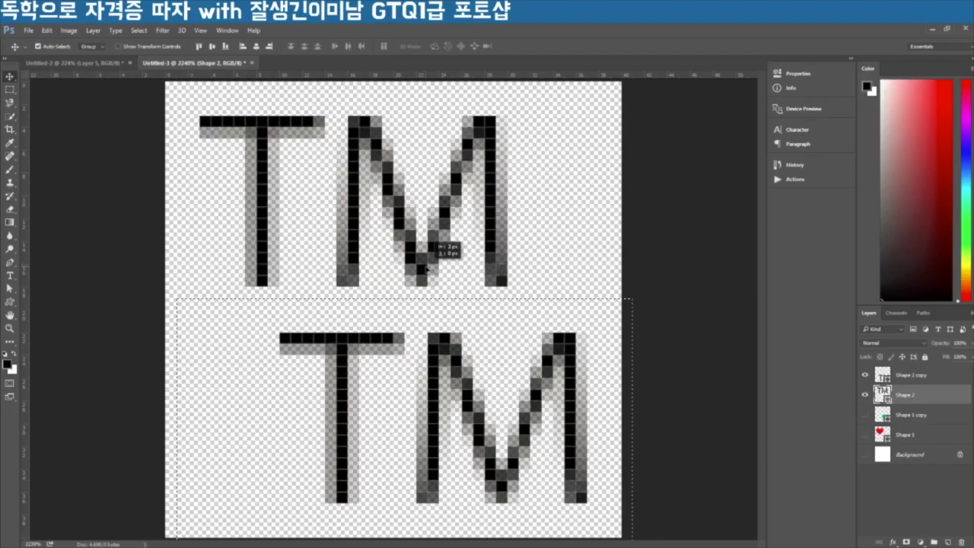
pyautogui.moveTo(427, 266)
pyautogui.mouseDown()
pyautogui.moveTo(385, 269)
pyautogui.moveTo(418, 272)
pyautogui.mouseUp()
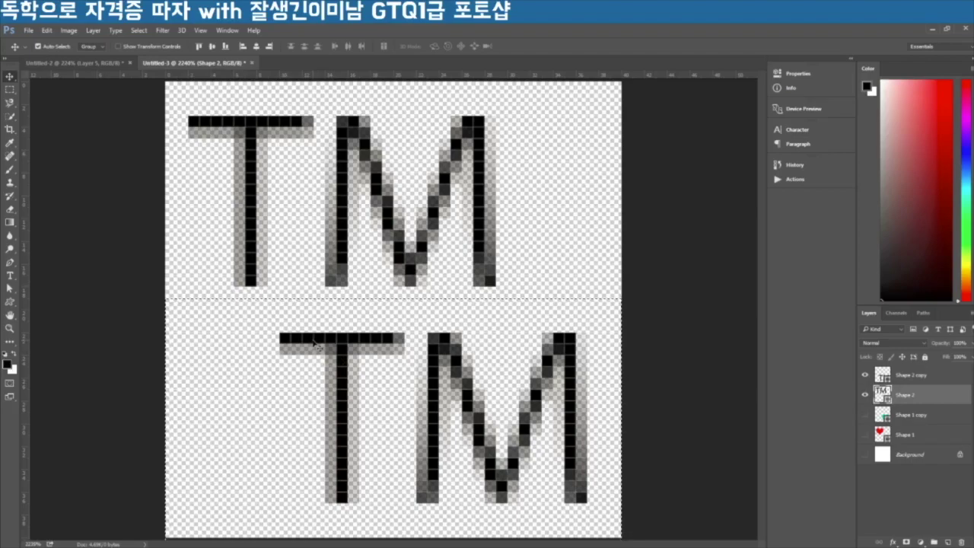
pyautogui.moveTo(442, 393)
pyautogui.mouseDown()
pyautogui.moveTo(464, 392)
pyautogui.moveTo(441, 392)
pyautogui.mouseUp()
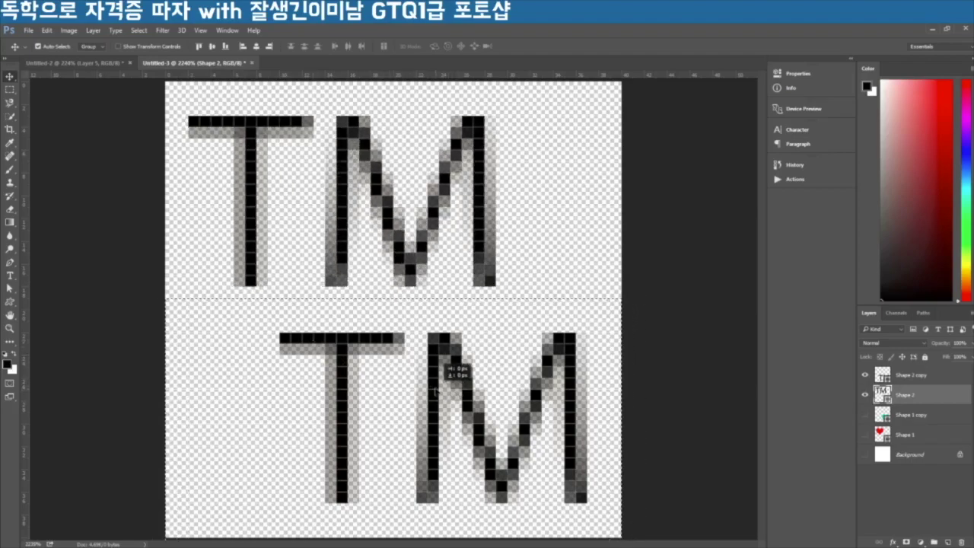
pyautogui.click(911, 376)
pyautogui.moveTo(451, 430); pyautogui.dragTo(469, 424)
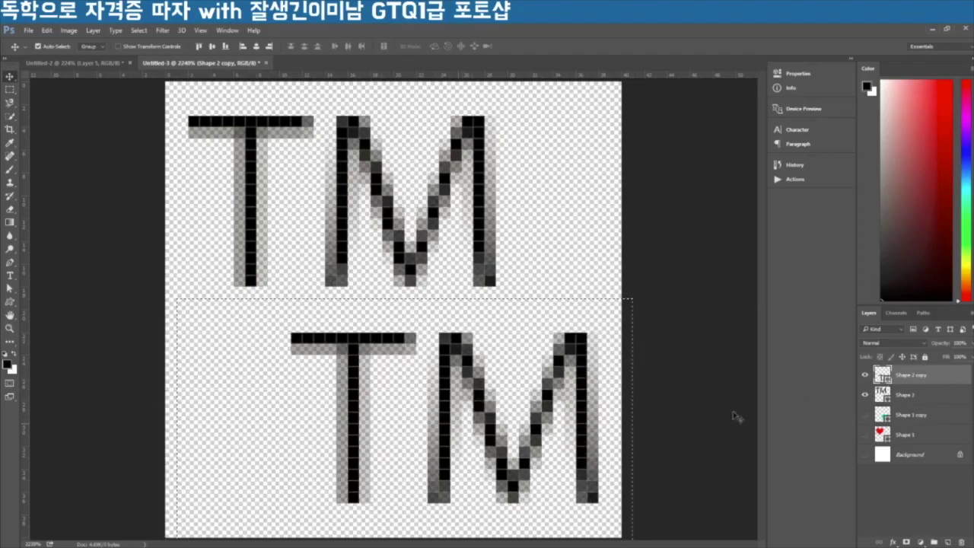
# Scale both TM shapes down together to about 89% around the centre of the tile.
pyautogui.keyDown('shift'); pyautogui.click(931, 397); pyautogui.keyUp('shift')
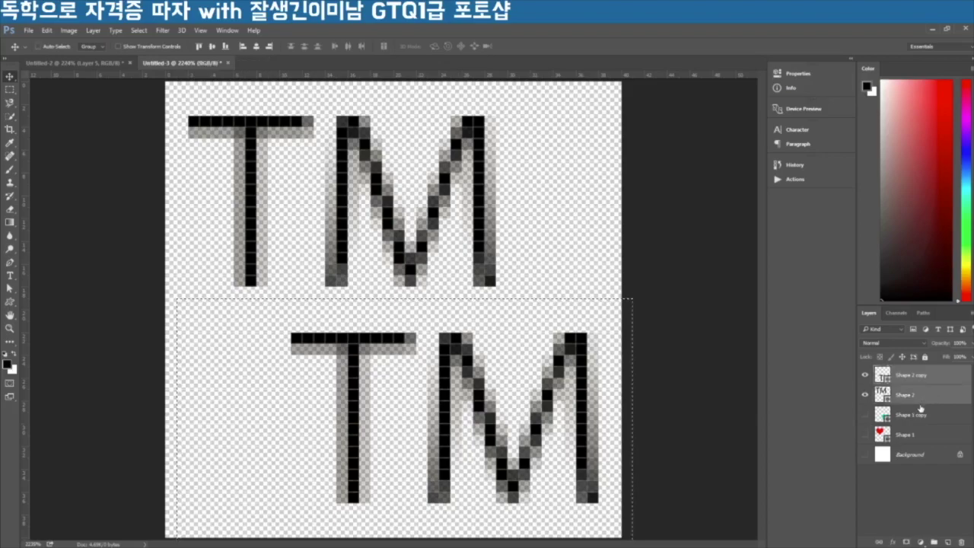
pyautogui.hotkey('ctrl', 't')
pyautogui.moveTo(596, 501); pyautogui.dragTo(548, 454)
pyautogui.moveTo(487, 403); pyautogui.dragTo(513, 424)
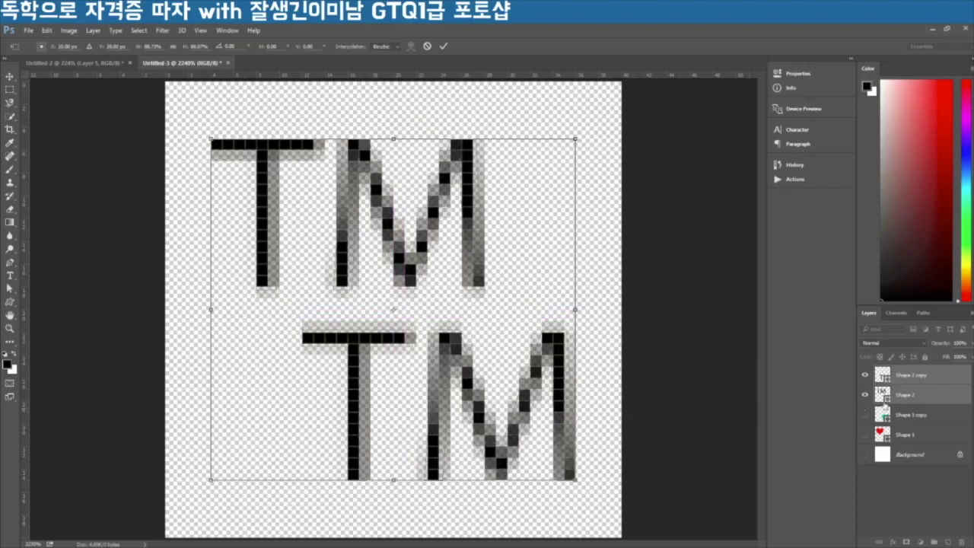
pyautogui.click(444, 47)
# Move the lower TM shape about 2 px right, and shift both TM shapes 1 px left.
pyautogui.click(914, 376)
pyautogui.moveTo(533, 412); pyautogui.dragTo(554, 412)
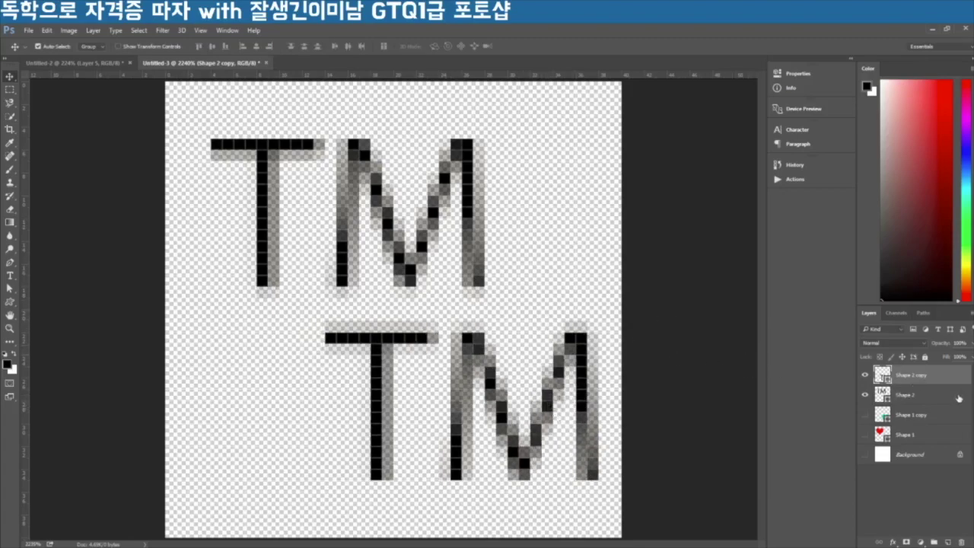
pyautogui.keyDown('shift'); pyautogui.click(925, 399); pyautogui.keyUp('shift')
pyautogui.press('Left')
# Change the fill colour of the lower TM shape to white (ffffff).
pyautogui.press('u')
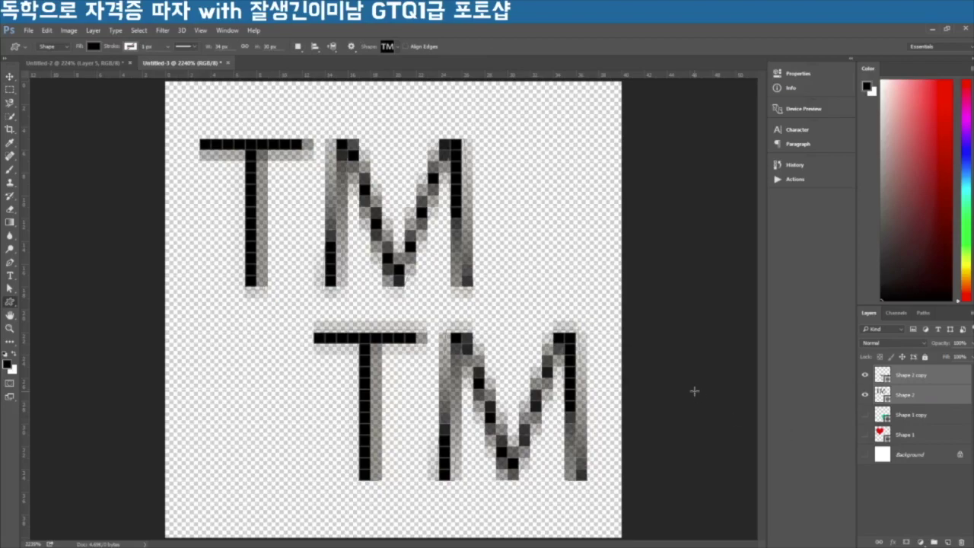
pyautogui.click(865, 375)
pyautogui.click(864, 375)
pyautogui.click(881, 375)
pyautogui.doubleClick(881, 374)
pyautogui.moveTo(182, 395); pyautogui.dragTo(109, 337)
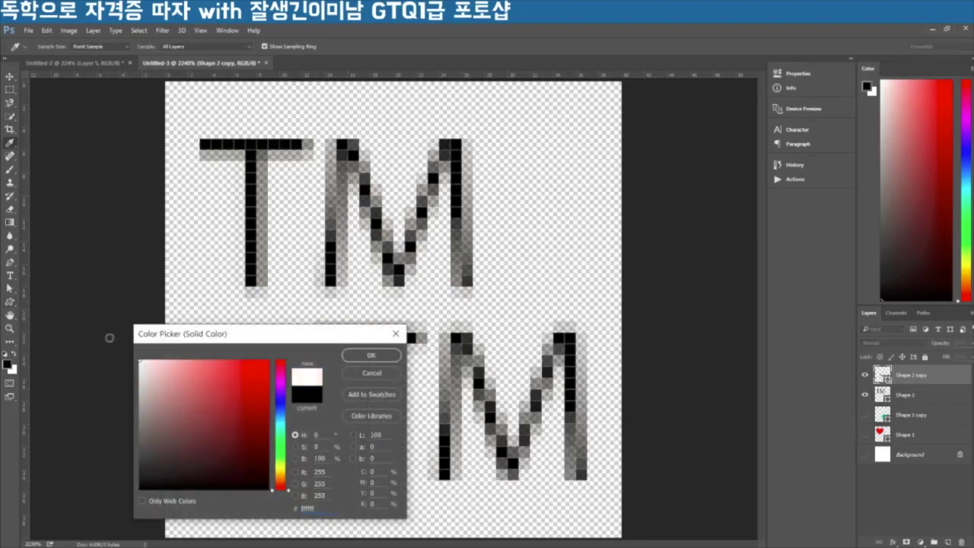
pyautogui.click(371, 356)
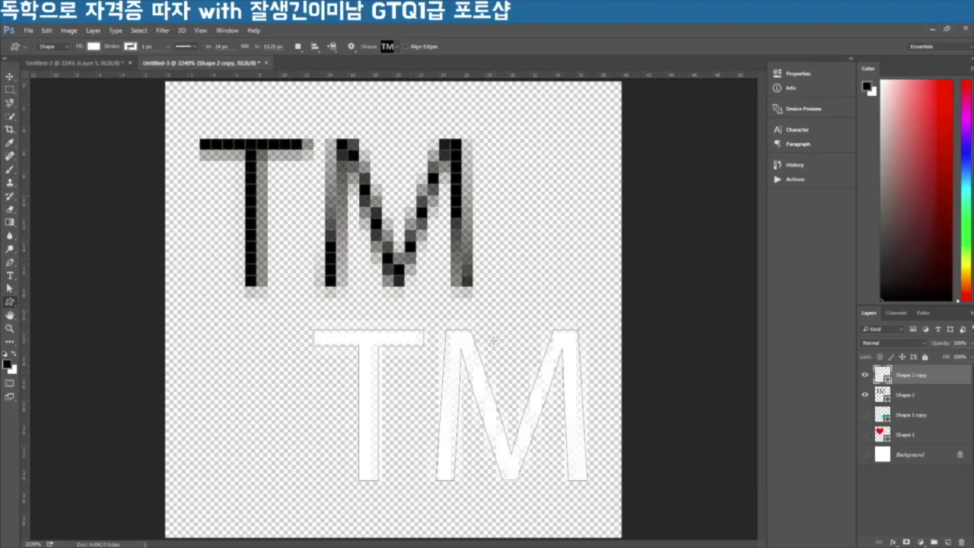
# Define the black-and-white TM tile as a pattern named "ani문자2패턴".
pyautogui.click(48, 31)
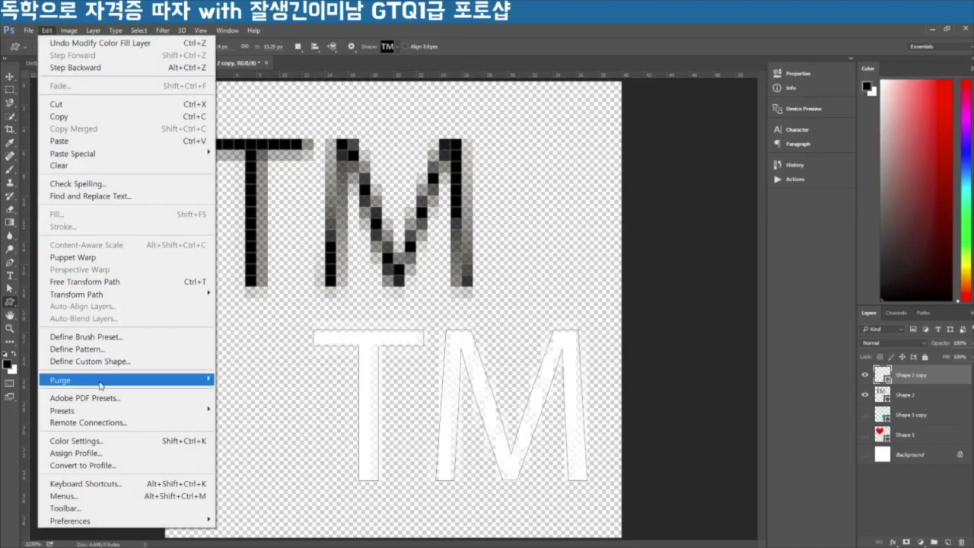
pyautogui.click(87, 349)
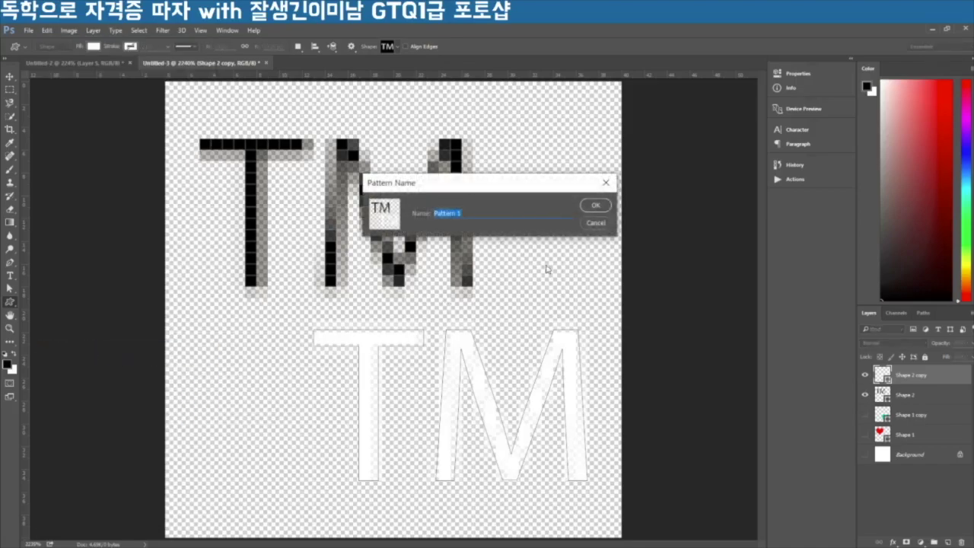
pyautogui.write('ani문자2패턴')
pyautogui.press('Return')
pyautogui.press('Return')
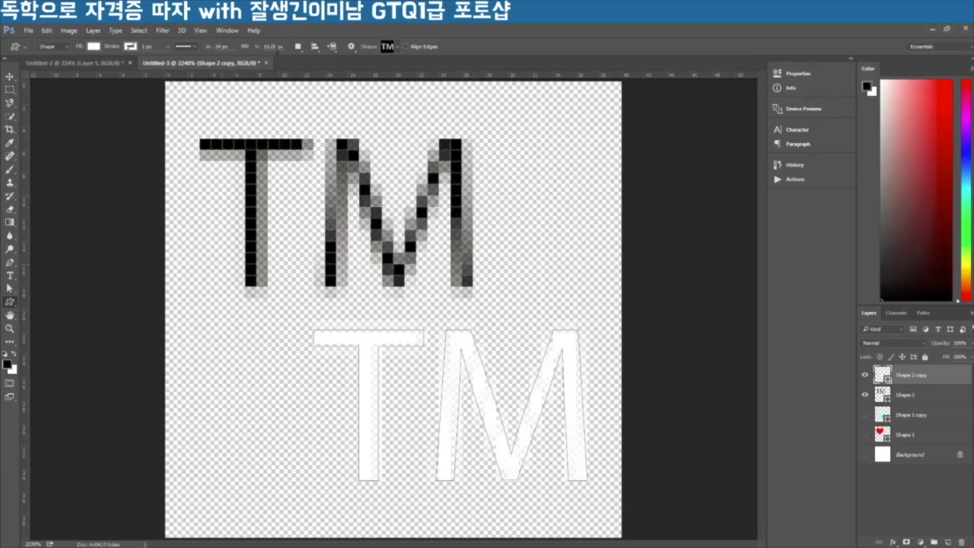
# In the reference image document, add a new layer and fill it with the TM pattern.
pyautogui.click(91, 62)
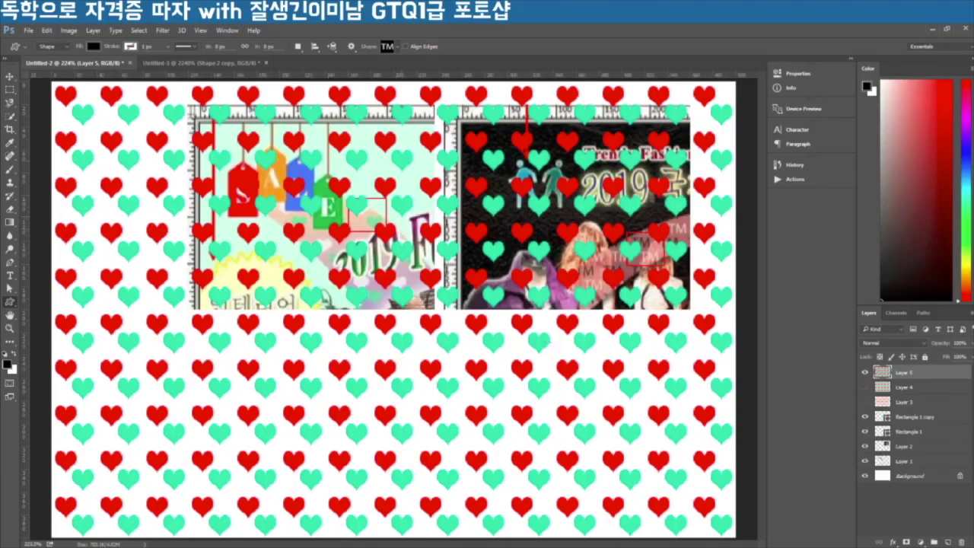
pyautogui.click(948, 542)
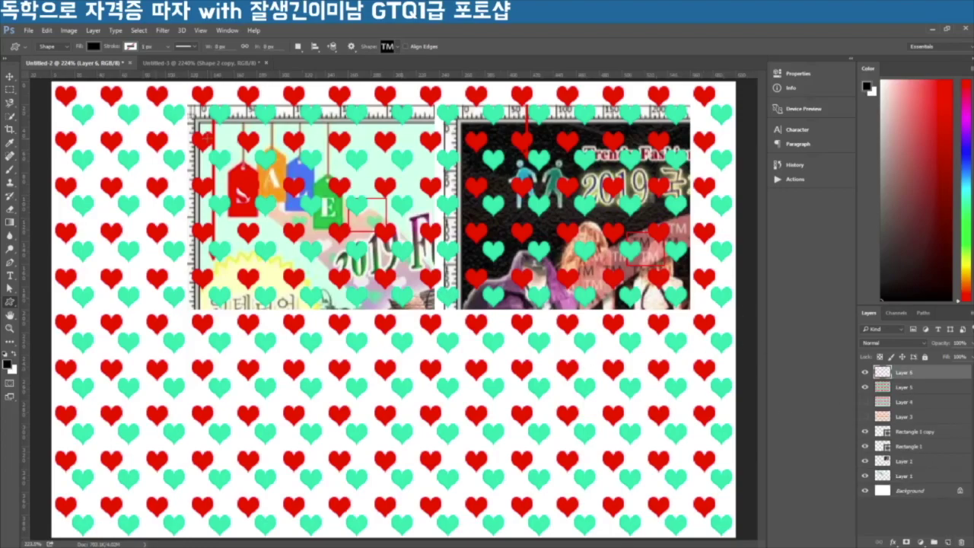
pyautogui.hotkey('shift', 'F5')
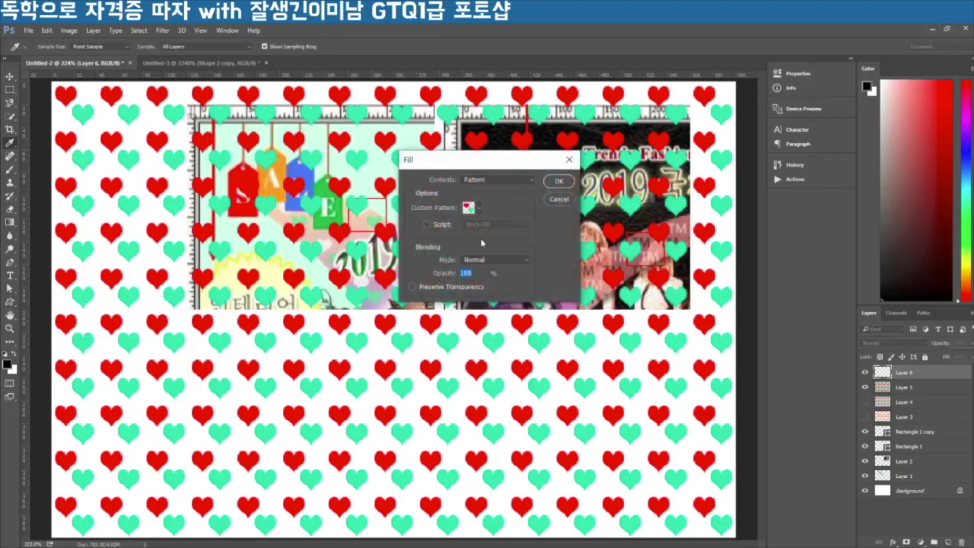
pyautogui.click(479, 207)
pyautogui.click(422, 279)
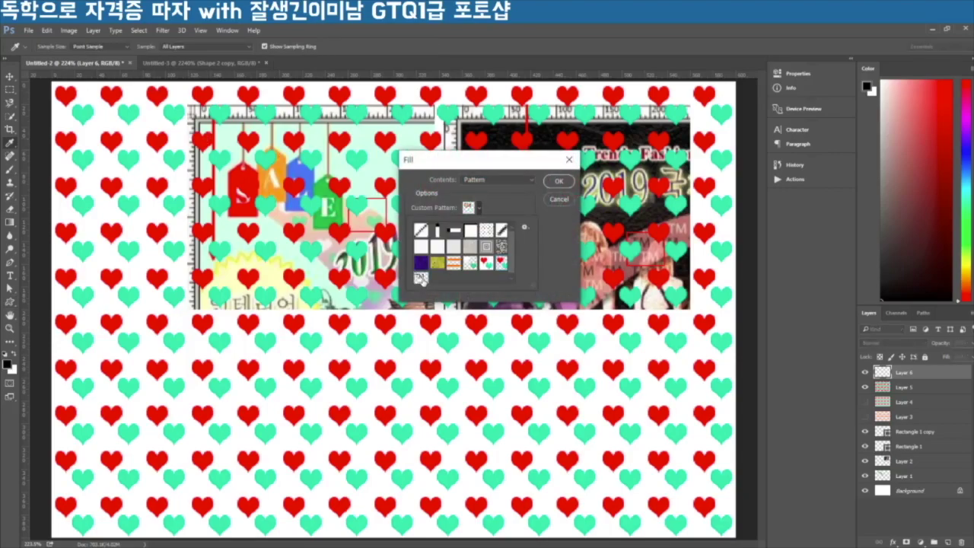
pyautogui.click(559, 182)
pyautogui.click(559, 182)
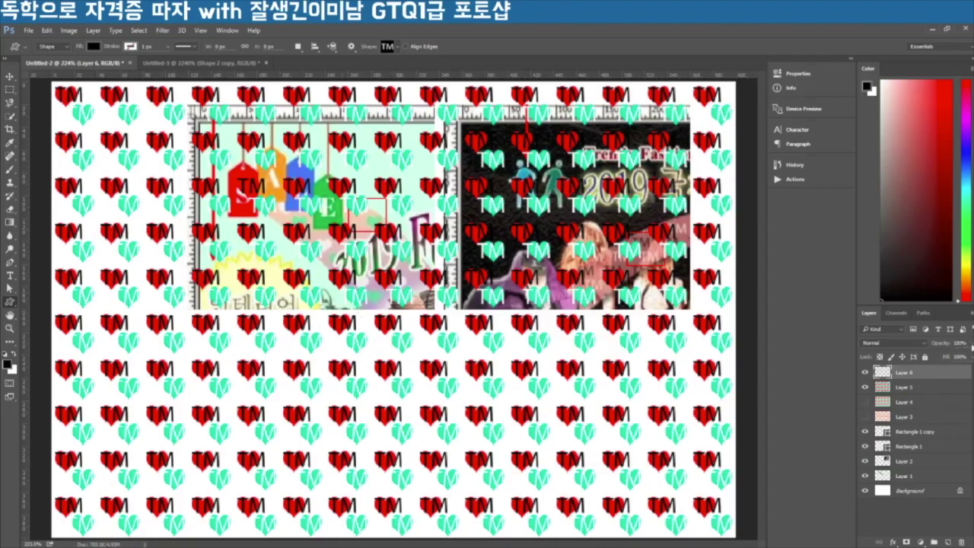
# Set the opacity of the TM pattern layer and the heart pattern layer Layer 5 to 70%.
pyautogui.click(959, 343)
pyautogui.write('70')
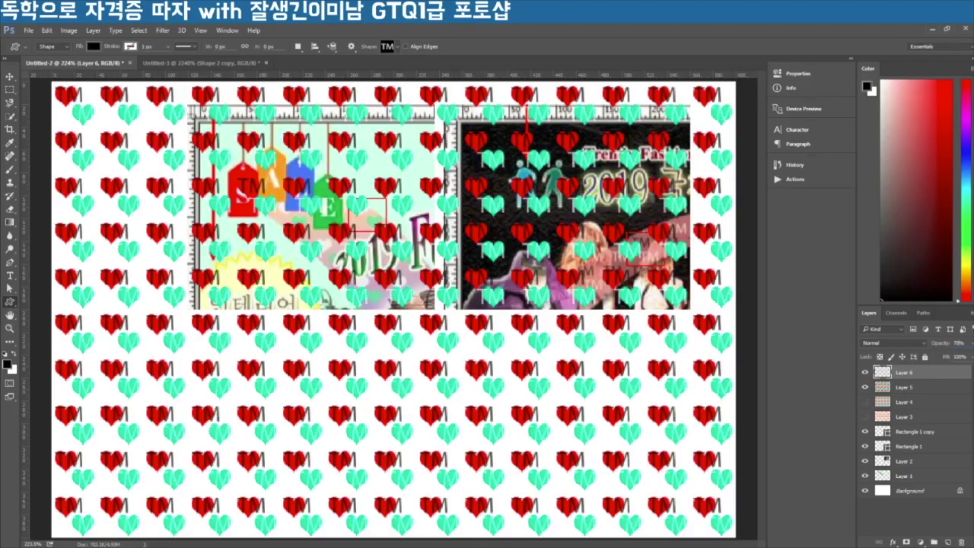
pyautogui.click(919, 388)
pyautogui.click(958, 343)
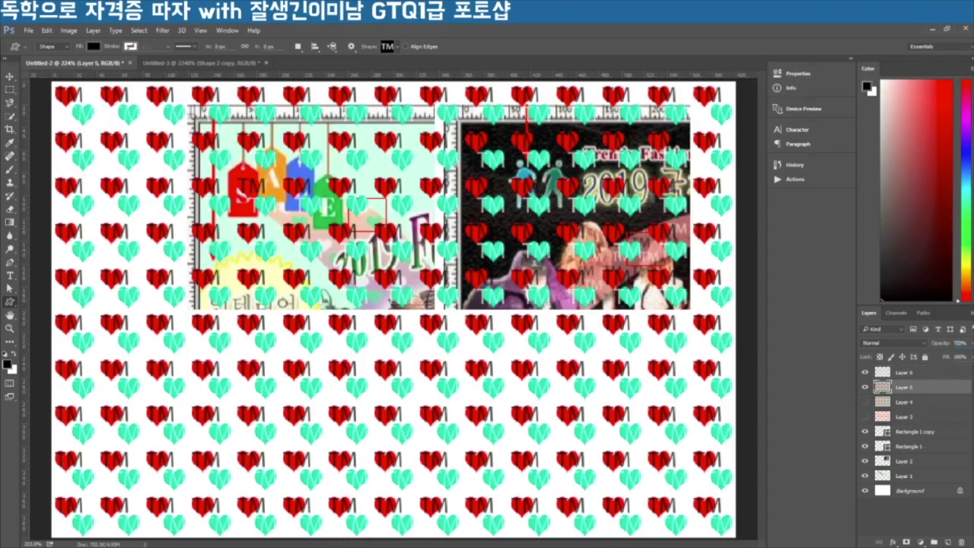
pyautogui.write('70')
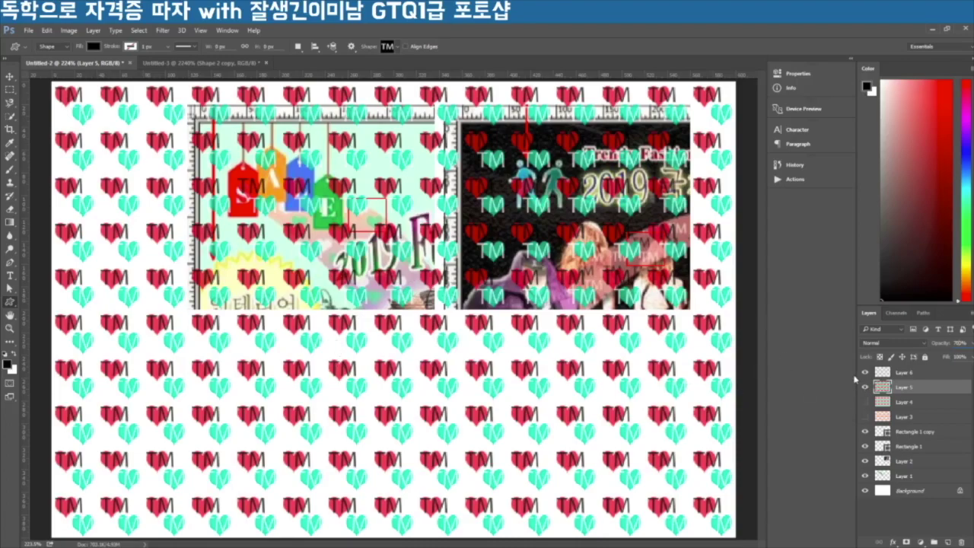
# Hide the visible heart and TM pattern layers and draw a black ellipse about 176 × 114 px at the lower edge of the SALE reference image.
pyautogui.moveTo(867, 370); pyautogui.dragTo(865, 418)
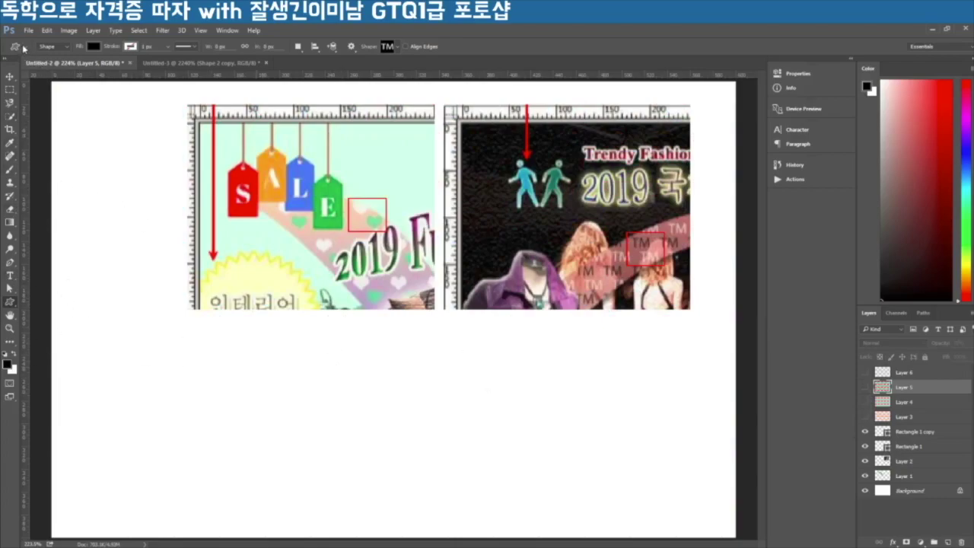
pyautogui.click(11, 302)
pyautogui.click(55, 320)
pyautogui.moveTo(329, 433); pyautogui.dragTo(128, 305)
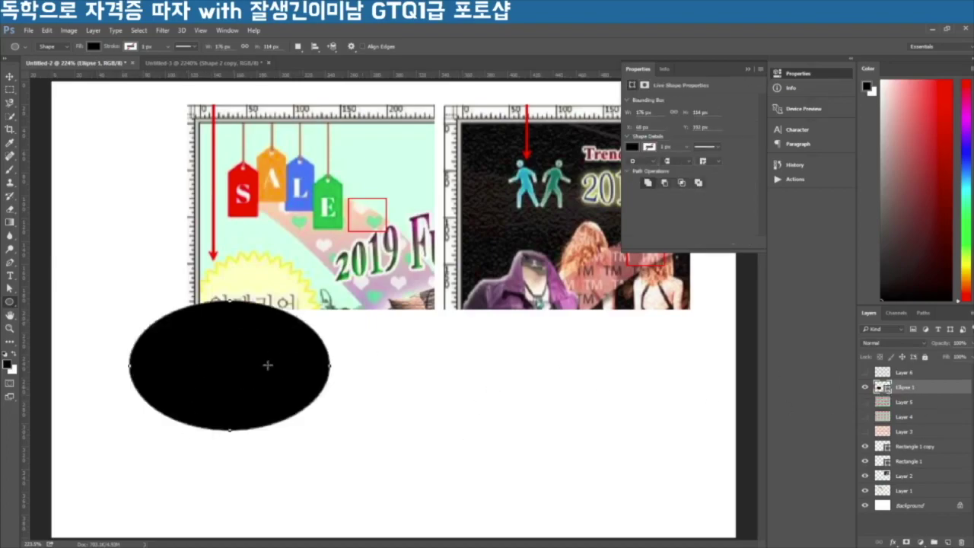
# Place the heart pattern layer Layer 5 above the ellipse, show it, and clip it to the ellipse.
pyautogui.moveTo(913, 405); pyautogui.dragTo(888, 386)
pyautogui.click(865, 387)
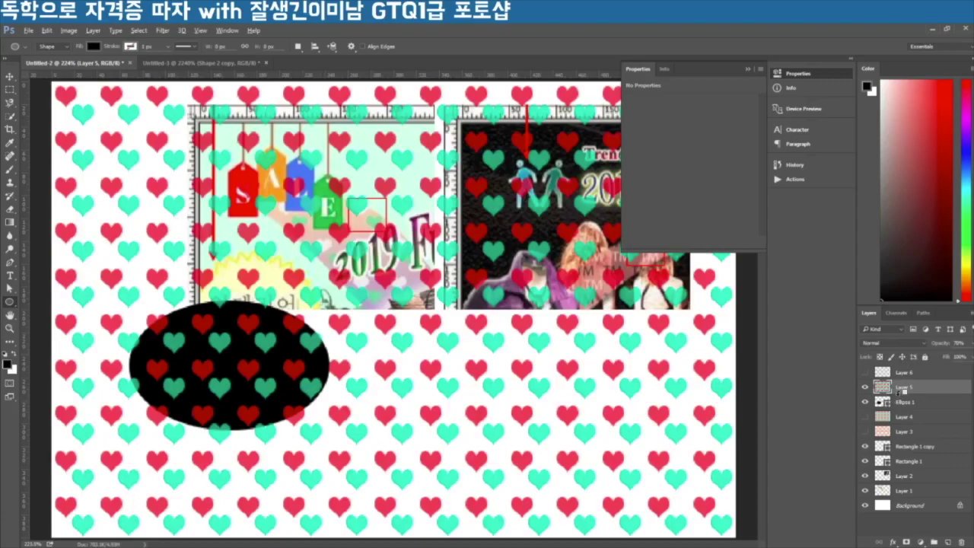
pyautogui.keyDown('alt'); pyautogui.click(903, 391); pyautogui.keyUp('alt')
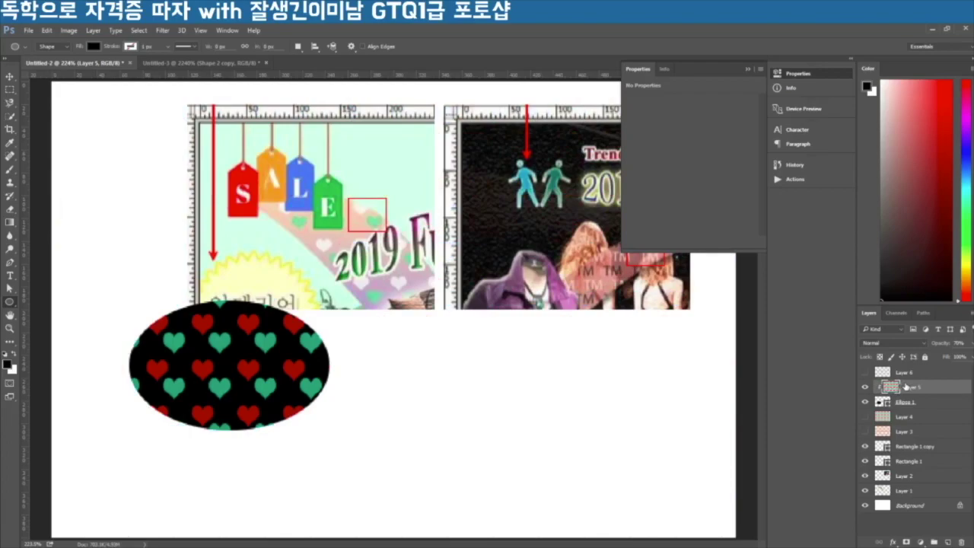